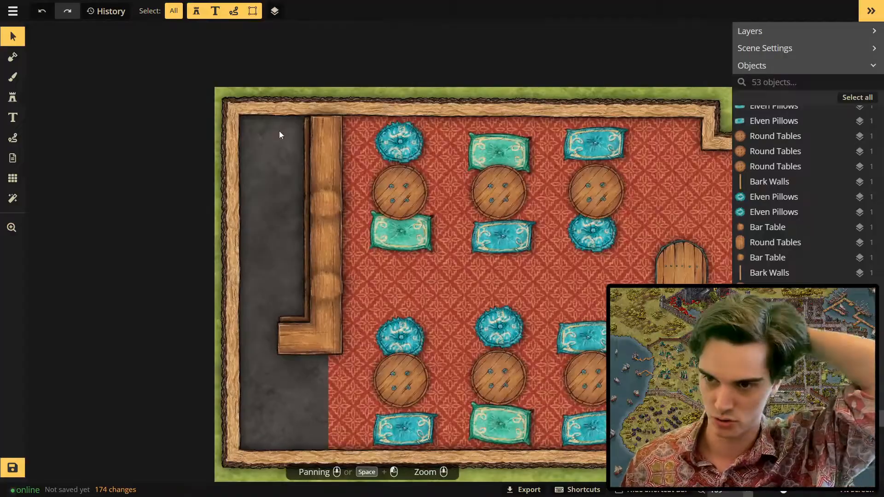
Step: Adjust the position of the oblong wooden table near the entrance and ready the same Round Tables stamp for placing
drag(518, 245, 366, 166)
drag(376, 197, 379, 197)
drag(520, 364, 368, 288)
drag(440, 318, 444, 316)
click(447, 392)
scroll(446, 392, up, 2)
click(599, 226)
drag(597, 177, 600, 180)
scroll(460, 316, up, 3)
scroll(460, 316, down, 3)
click(13, 97)
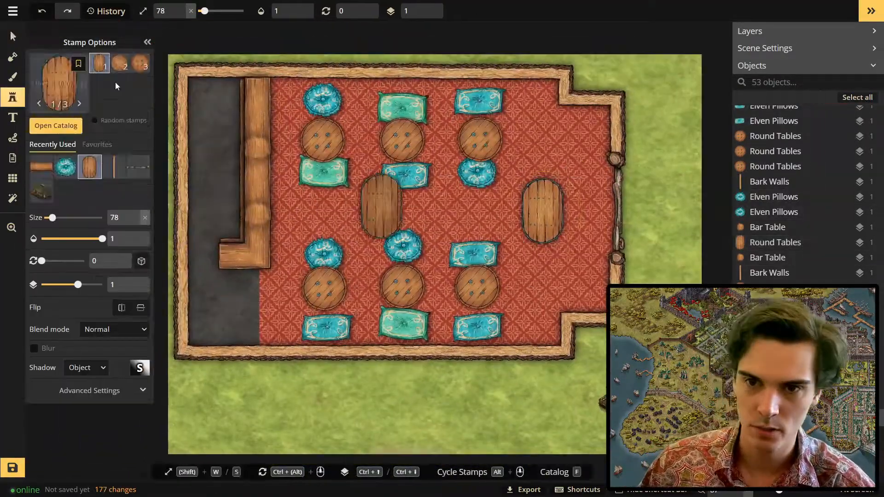
scroll(369, 230, up, 3)
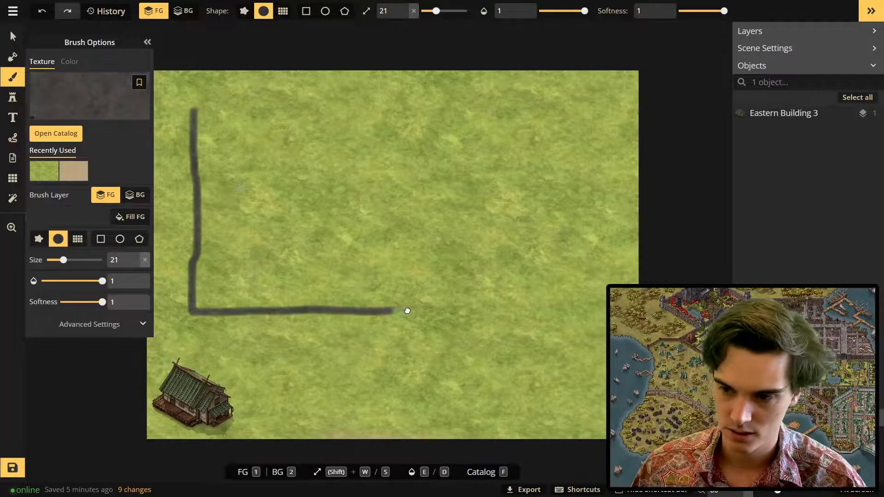
Step: Paint the building's outline on the grass with a size 21 round brush in the dark texture, adding a strip along its lower side
drag(563, 108, 194, 106)
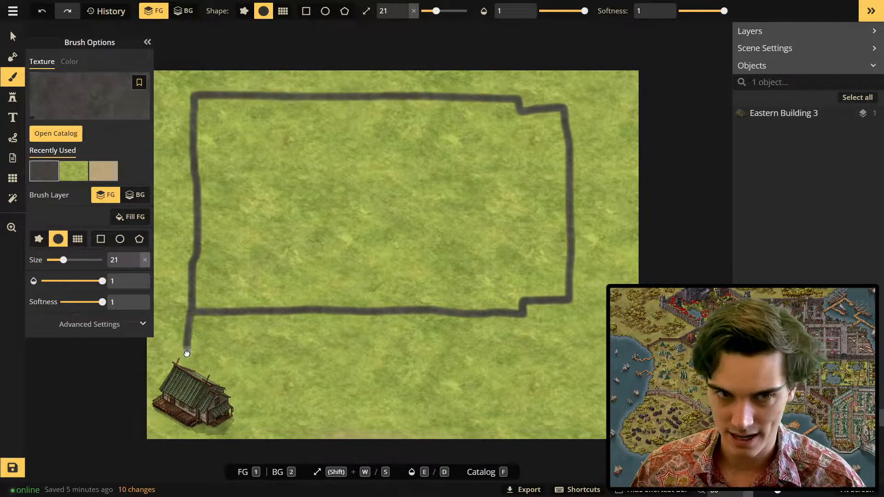
drag(187, 354, 540, 323)
scroll(629, 142, up, 3)
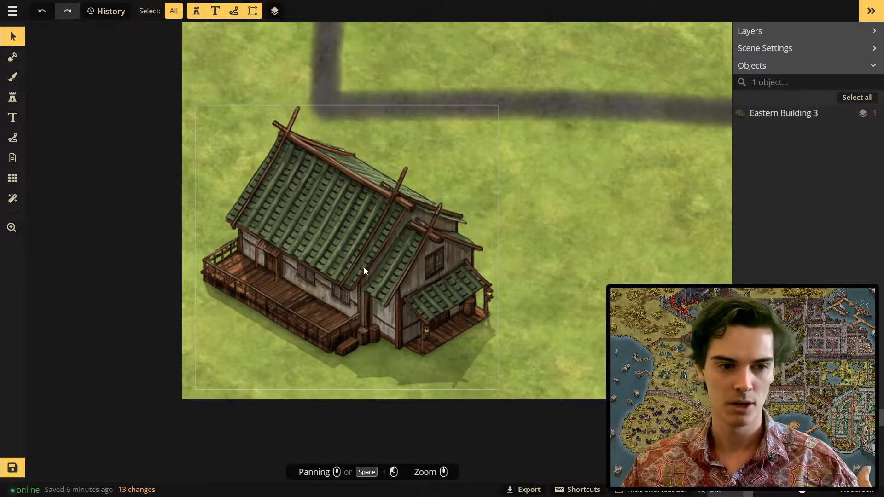
scroll(364, 271, down, 5)
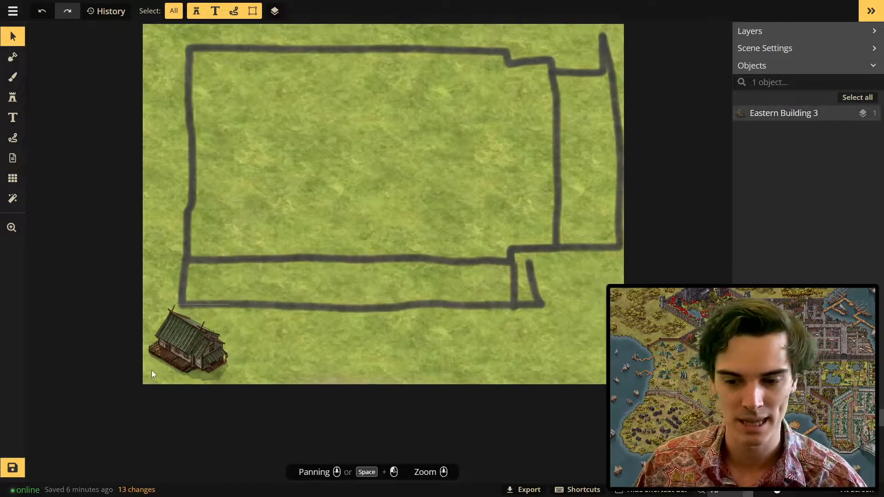
scroll(153, 373, up, 2)
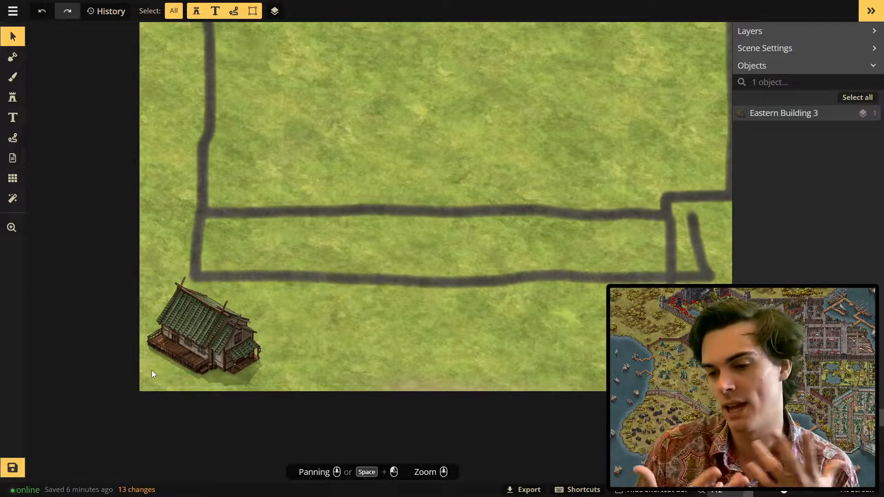
scroll(266, 315, down, 4)
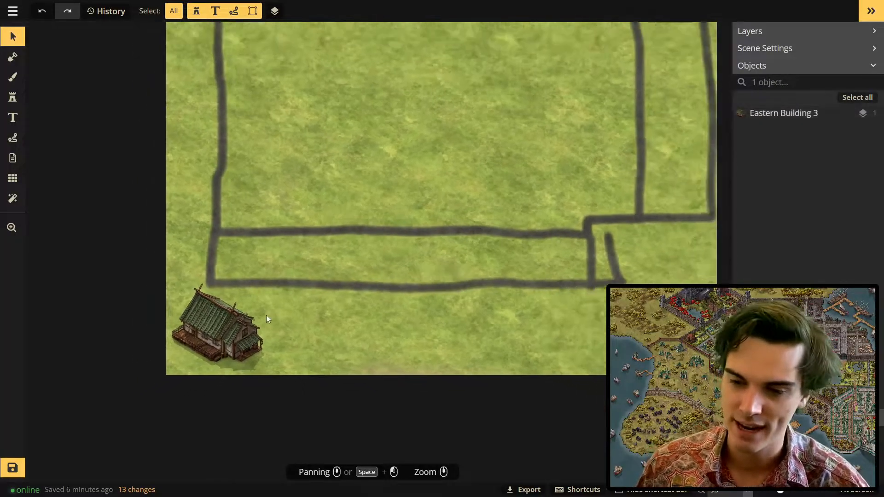
drag(403, 249, 347, 260)
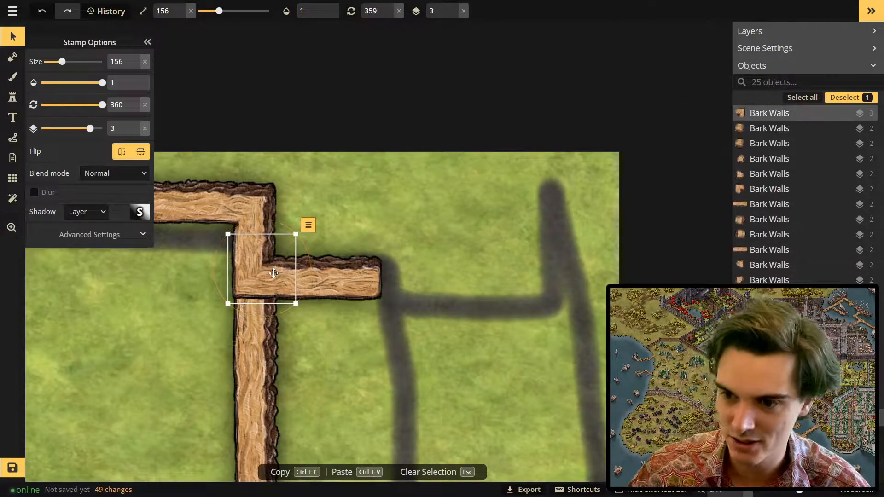
drag(322, 140, 315, 180)
key(d)
scroll(260, 310, up, 2)
scroll(219, 290, down, 1)
click(63, 237)
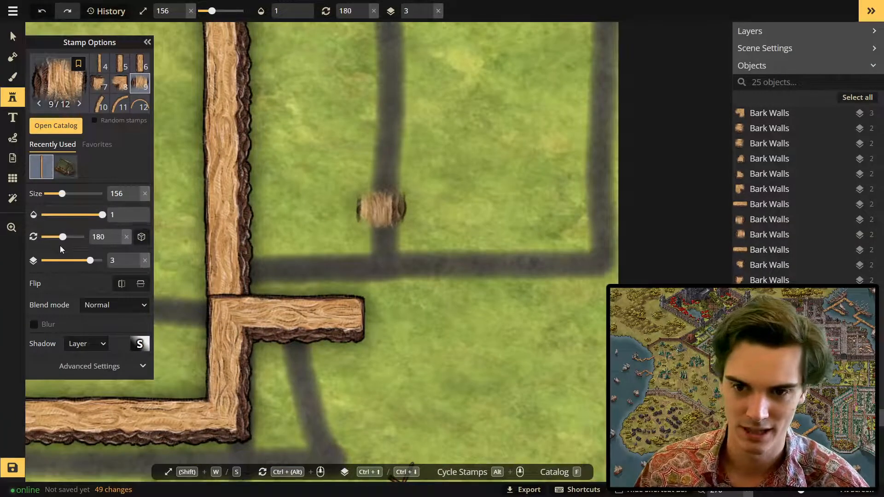
drag(268, 309, 315, 302)
click(277, 293)
click(279, 279)
click(279, 276)
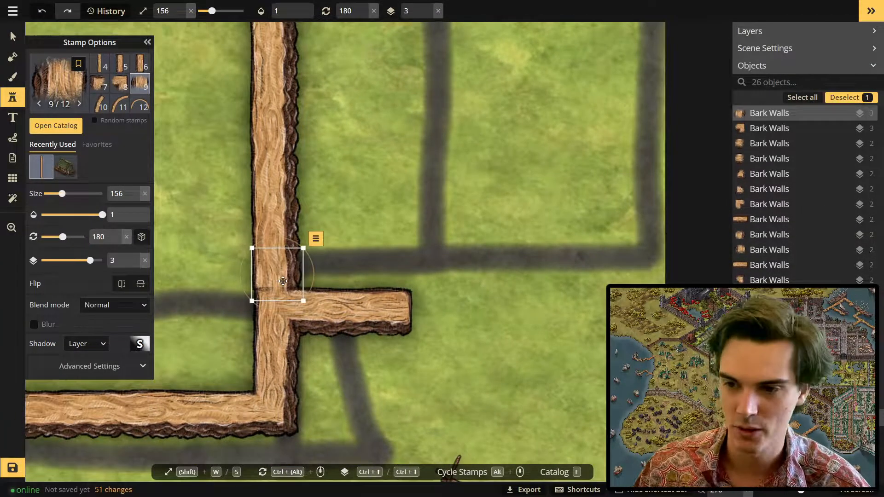
key(Delete)
Step: Stamp two vertical straight Bark Walls segments from the ends of the upper and lower projecting walls, leaving a doorway gap between them
scroll(335, 279, down, 3)
key(a)
drag(288, 37, 276, 174)
scroll(276, 174, down, 1)
scroll(324, 131, down, 1)
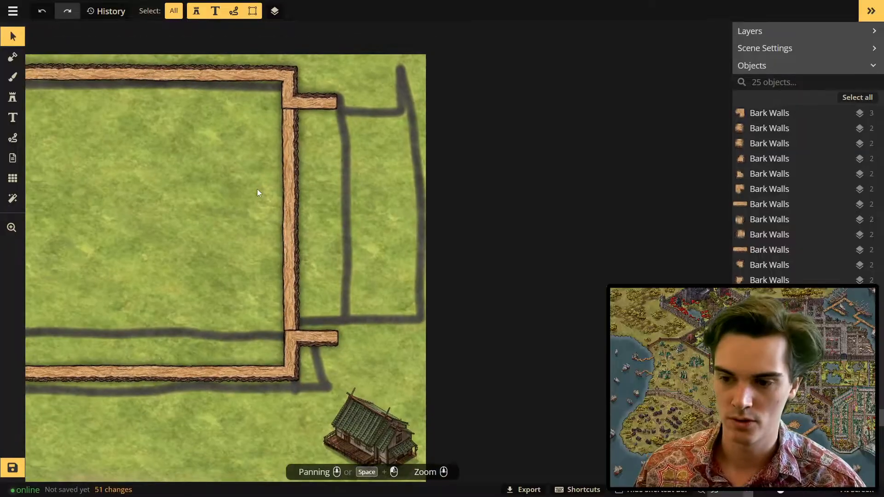
key(d)
click(325, 152)
drag(325, 152, 339, 134)
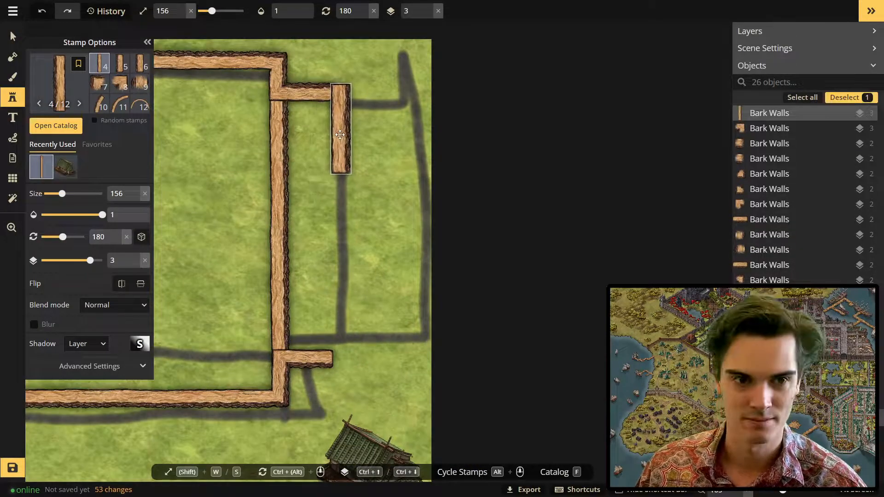
click(341, 321)
Step: Stamp Bark Walls corner piece 7 where the lower projecting wall meets the vertical wall and align it over the joint
scroll(375, 211, up, 1)
click(113, 88)
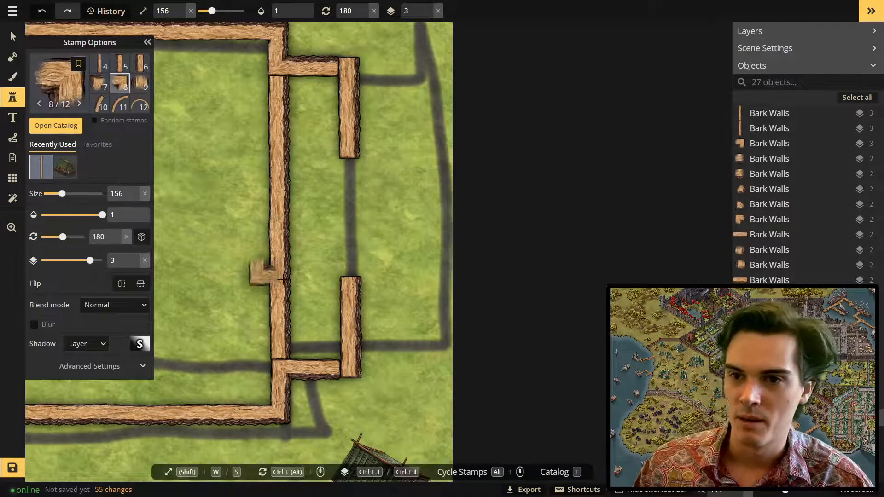
scroll(322, 223, up, 2)
scroll(350, 276, up, 1)
scroll(350, 283, up, 1)
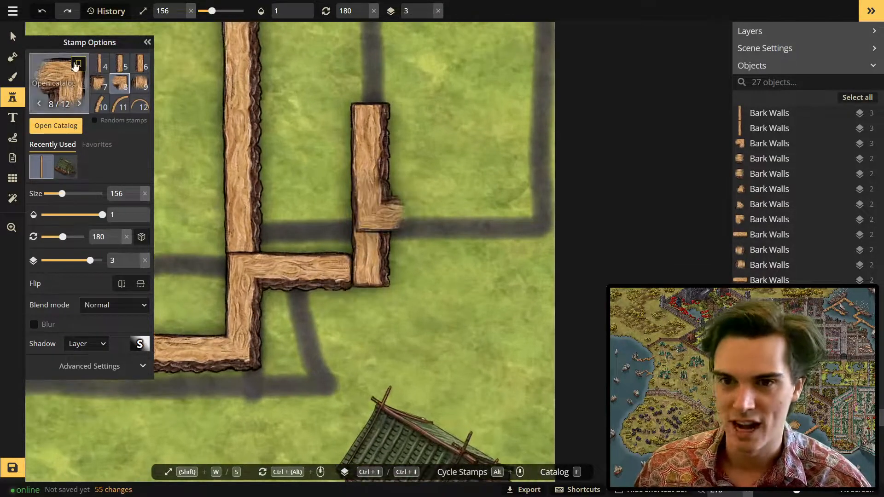
alt+scroll(368, 207, up, 1)
click(370, 283)
drag(370, 283, 362, 267)
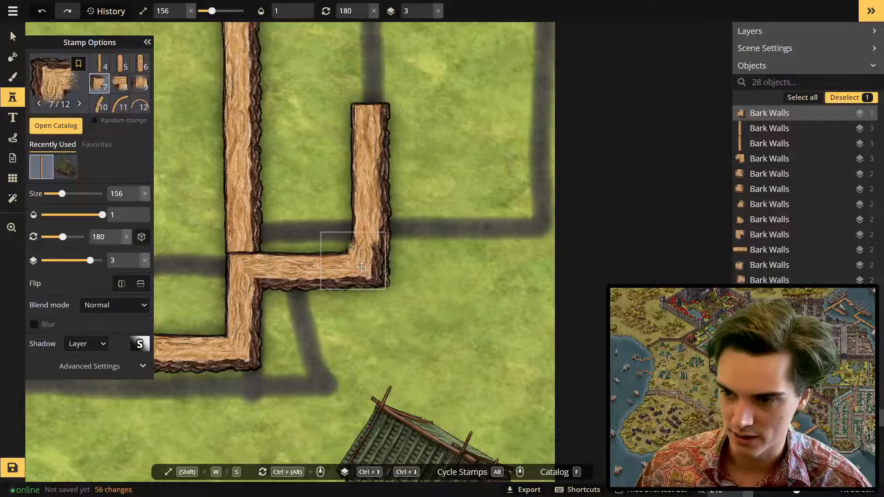
key(v)
scroll(439, 293, up, 3)
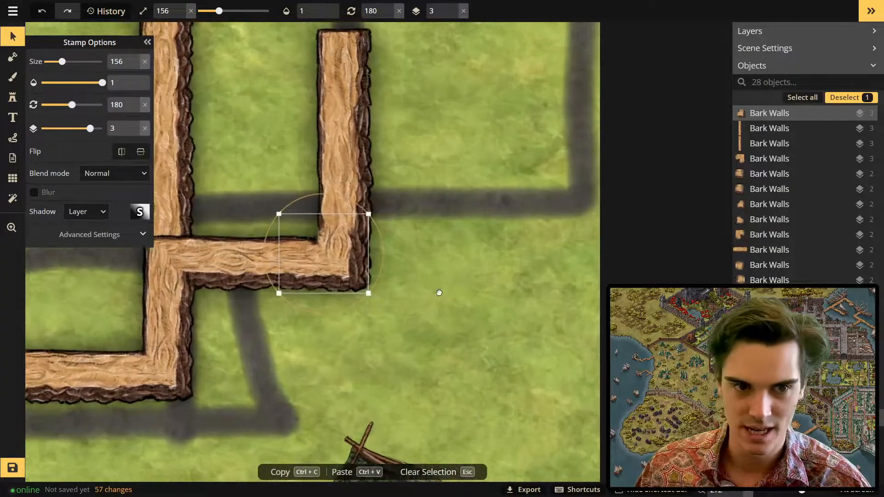
drag(353, 151, 348, 159)
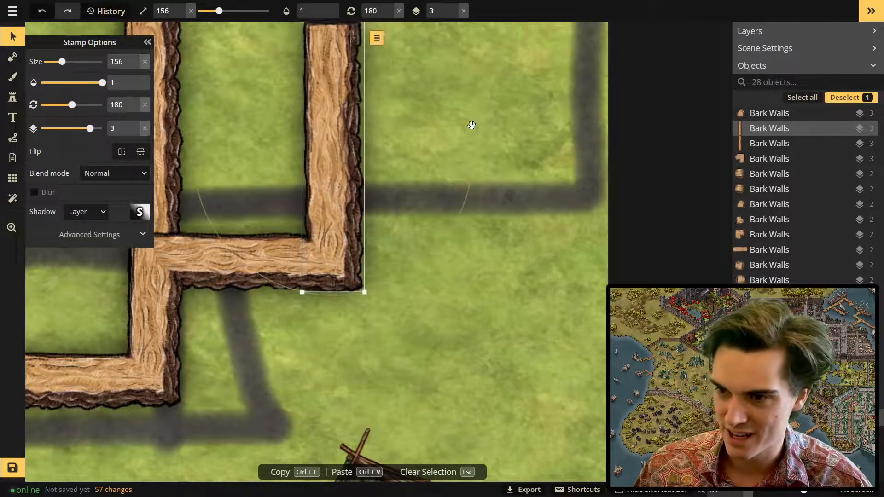
Step: Stamp a corner piece at the upper joint of the entrance walls, rotated to 90 degrees and raised to layer 4
key(space)
drag(471, 126, 466, 456)
drag(373, 230, 392, 414)
drag(328, 131, 338, 270)
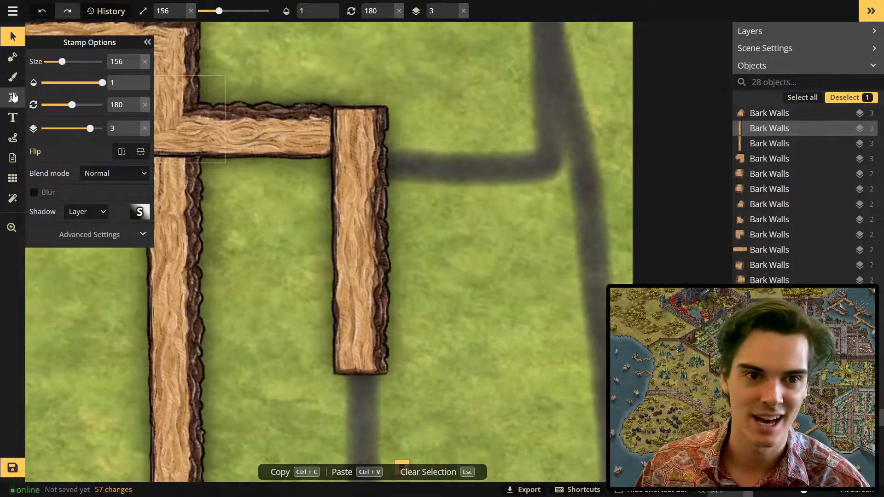
click(13, 96)
click(299, 133)
drag(358, 157, 330, 72)
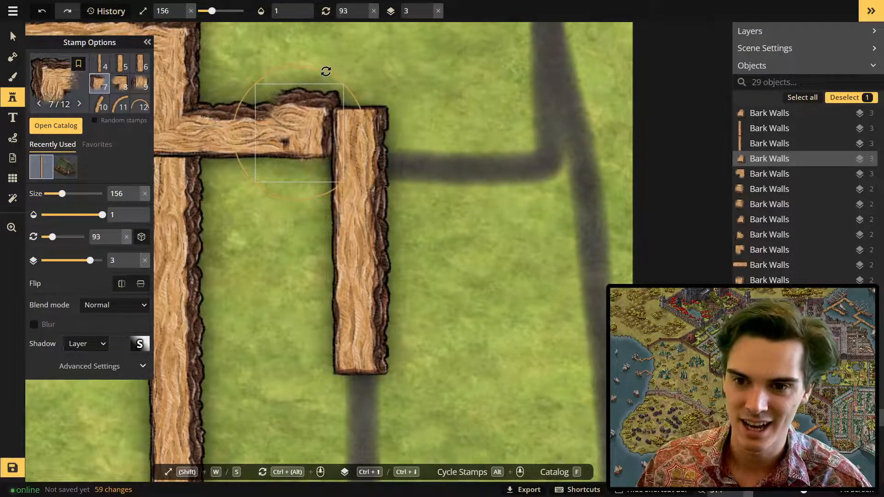
drag(306, 133, 353, 146)
key(ctrl+Up)
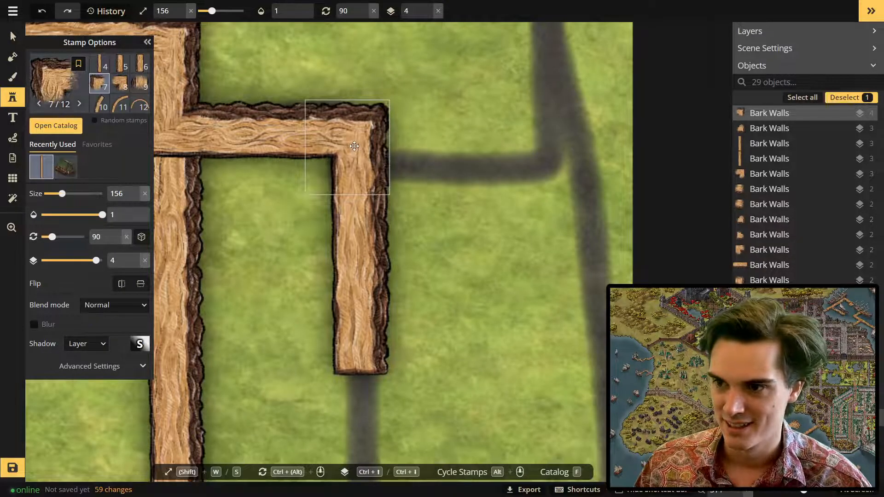
Step: Search the stamp catalog for "door" and choose the Tree Doors stamp
scroll(515, 234, down, 5)
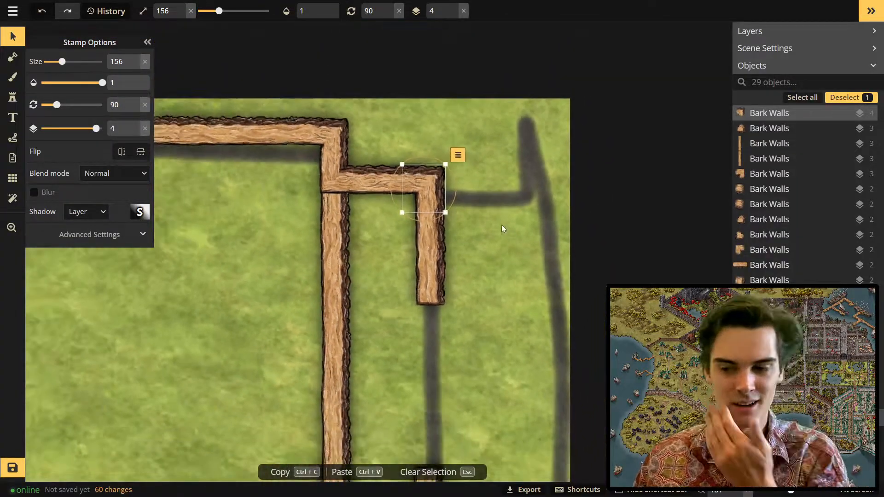
drag(416, 405, 322, 177)
scroll(318, 152, down, 3)
drag(302, 128, 342, 204)
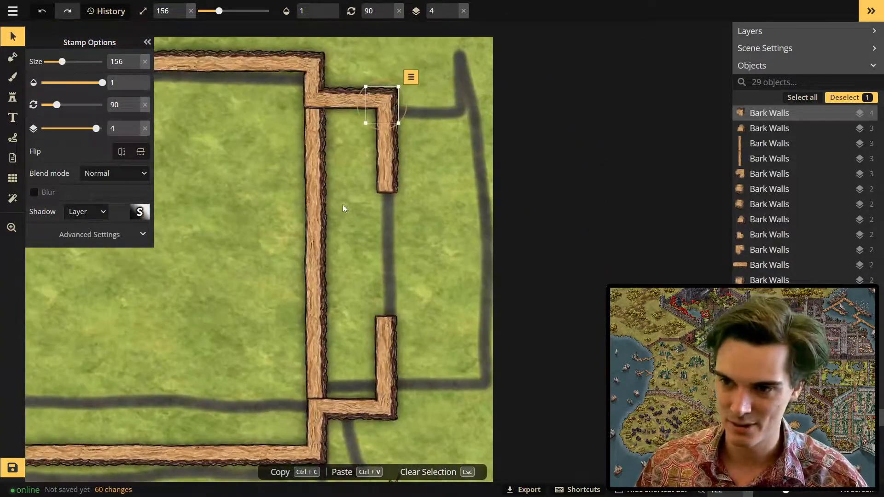
click(15, 103)
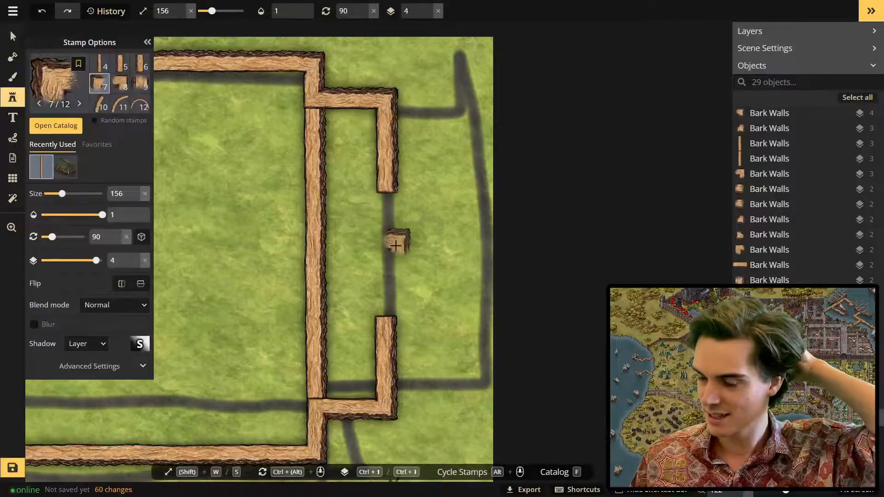
scroll(388, 199, down, 1)
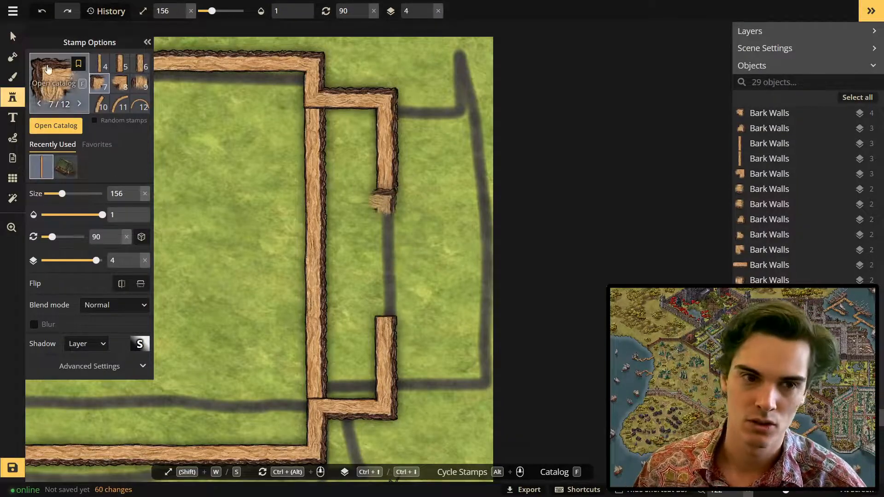
key(f)
drag(187, 47, 77, 52)
text(door)
click(187, 118)
Step: Place the Tree Doors stamp vertically in the gap between the entrance walls, at 270 degrees rotation and size 197
scroll(373, 263, up, 2)
scroll(373, 262, up, 1)
drag(371, 257, 389, 214)
key(w)
key(w)
key(w)
key(w)
key(w)
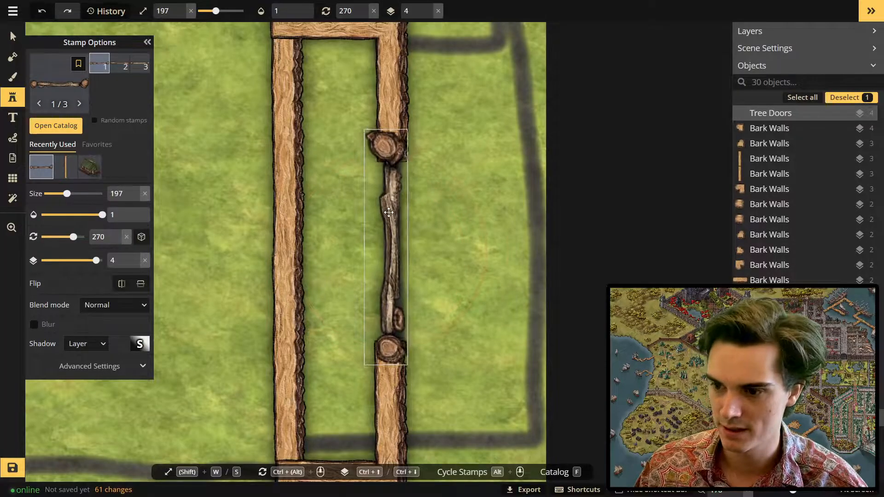
Step: Delete the straight inner wall segments behind the new door so the entrance area joins the main room
click(12, 37)
scroll(293, 237, down, 1)
click(291, 234)
key(Delete)
click(292, 286)
key(Delete)
Step: Paint over the dark sketch lines inside and around the walls with the green grass texture using a size 90 round brush
drag(302, 248, 347, 208)
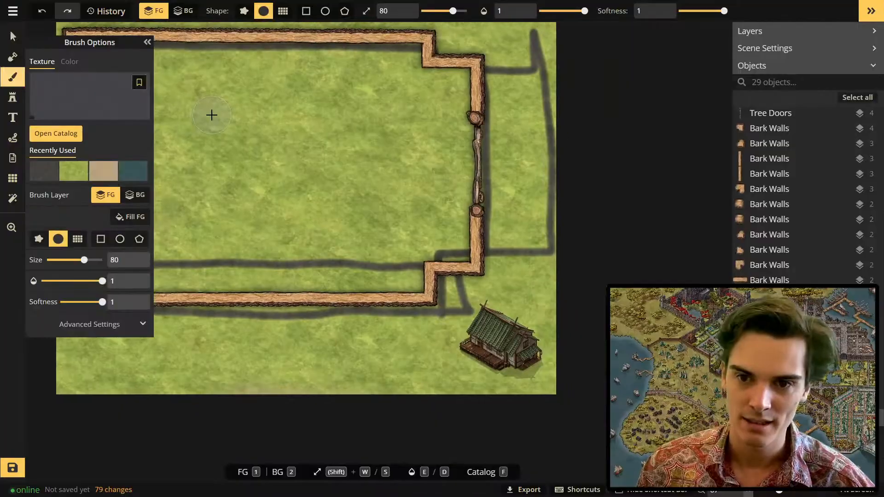
scroll(381, 206, up, 1)
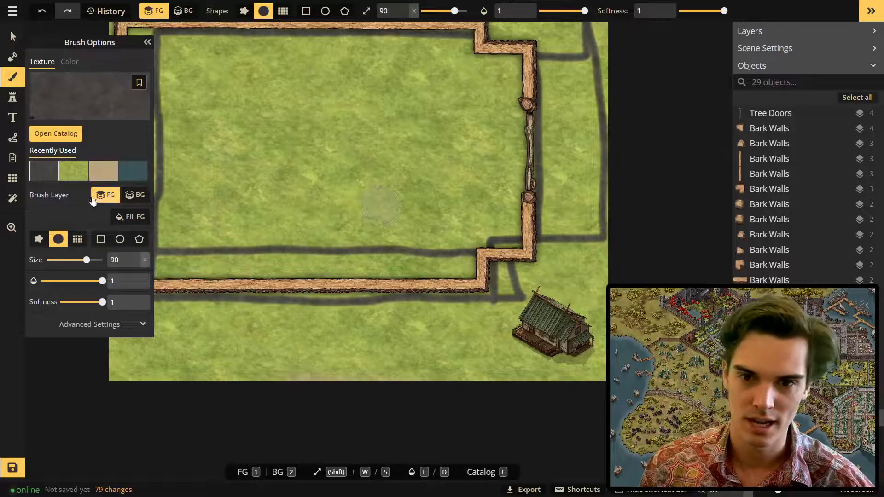
click(73, 171)
mouse_move(251, 153)
mouse_down()
mouse_move(309, 143)
mouse_move(239, 77)
mouse_up()
scroll(289, 180, down, 2)
mouse_move(409, 287)
mouse_down()
mouse_move(436, 344)
mouse_move(432, 194)
mouse_up()
mouse_move(447, 79)
mouse_down()
mouse_move(561, 120)
mouse_move(525, 164)
mouse_move(543, 156)
mouse_move(578, 268)
mouse_move(566, 292)
mouse_up()
Step: Paint a small dark rectangle just inside the entrance door with a size 40 round brush
key(v)
scroll(537, 278, up, 4)
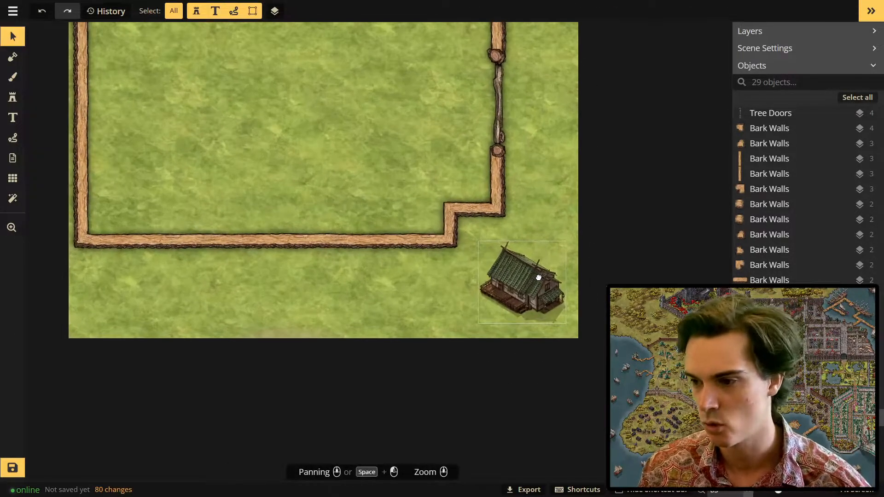
scroll(541, 322, up, 5)
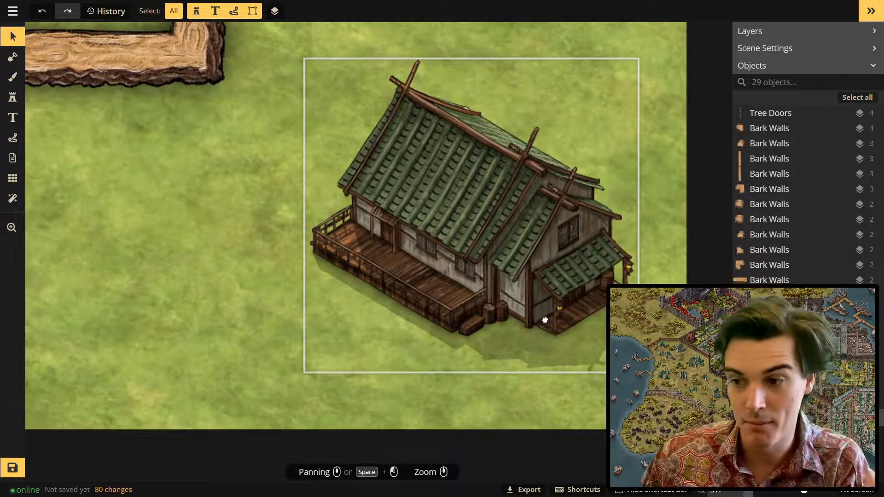
scroll(495, 325, down, 6)
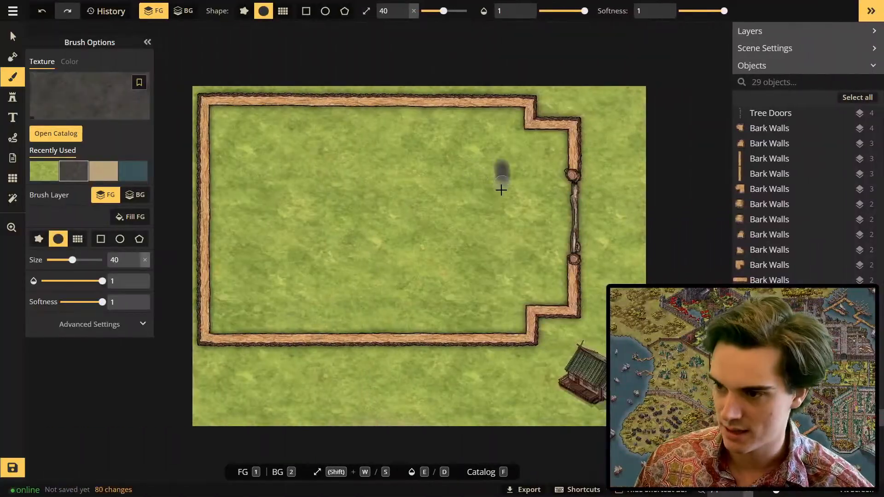
drag(502, 188, 506, 194)
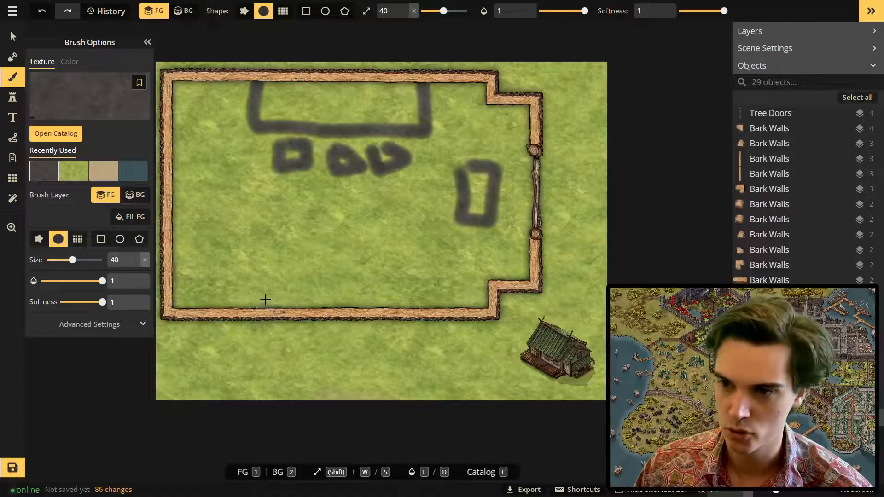
Step: Paint a stroke along the room's lower wall and undo it together with the preceding sketch strokes
drag(265, 300, 437, 305)
key(ctrl+z)
key(ctrl+z)
key(ctrl+z)
key(ctrl+z)
key(ctrl+z)
key(ctrl+z)
key(ctrl+z)
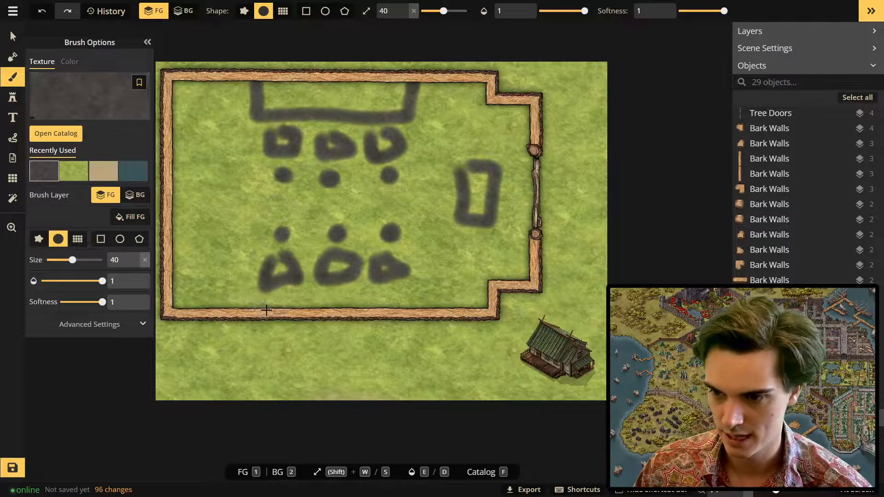
Step: Paint an open rectangle against the lower wall below the seating marks and a vertical bar line toward the room's far end
drag(264, 308, 425, 324)
scroll(414, 251, down, 3)
scroll(244, 221, up, 2)
mouse_move(258, 199)
mouse_down()
mouse_move(256, 244)
mouse_move(283, 314)
mouse_up()
scroll(294, 307, down, 1)
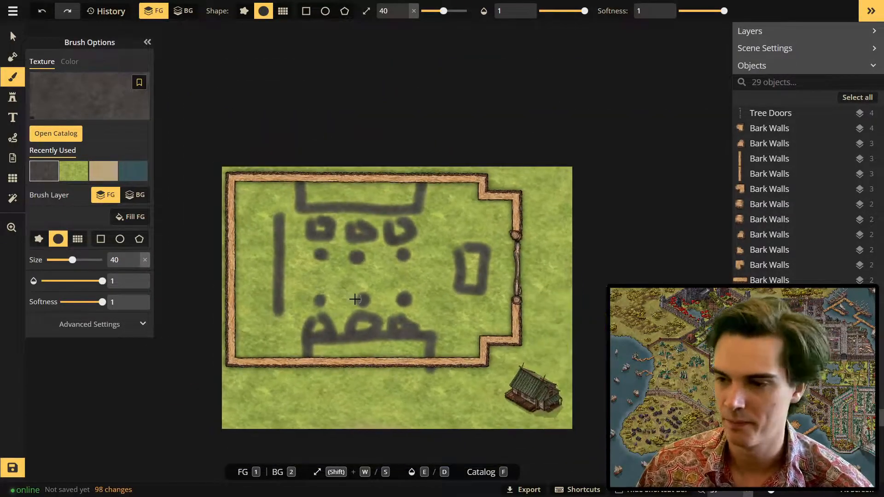
Step: Paint a small dark box outside the building, against the far end of its lower wall
scroll(357, 302, up, 2)
drag(274, 278, 414, 287)
drag(420, 383, 357, 289)
drag(269, 275, 296, 271)
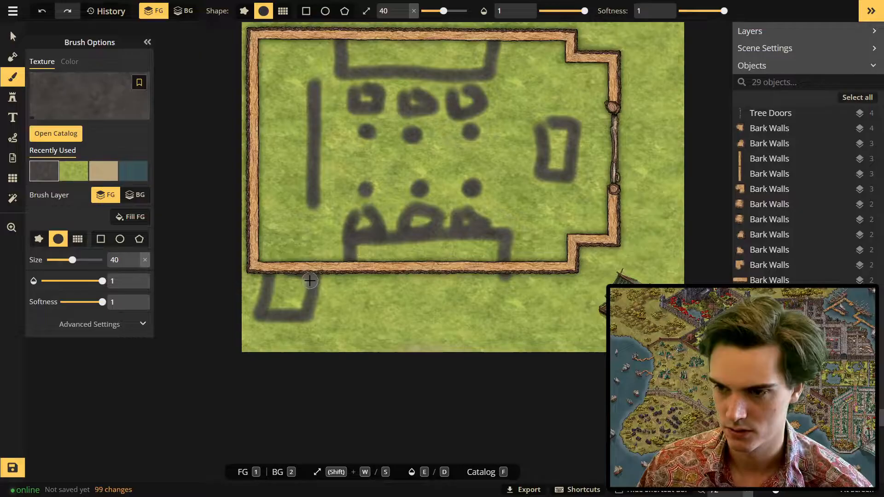
scroll(650, 336, up, 6)
scroll(561, 245, down, 4)
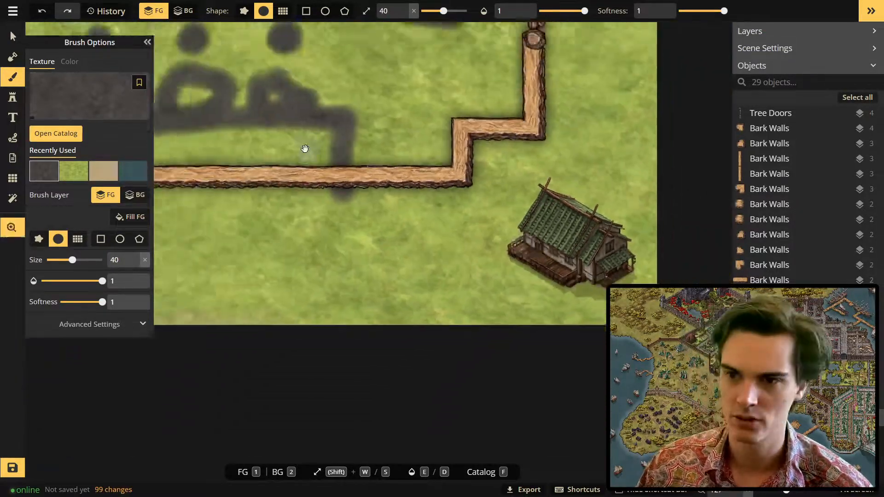
Step: Place a row of three round wooden table stamps at size 90 along the upper part of the room
drag(306, 147, 472, 316)
scroll(472, 316, down, 2)
drag(269, 69, 271, 198)
drag(277, 294, 258, 287)
scroll(340, 173, down, 2)
scroll(368, 208, down, 1)
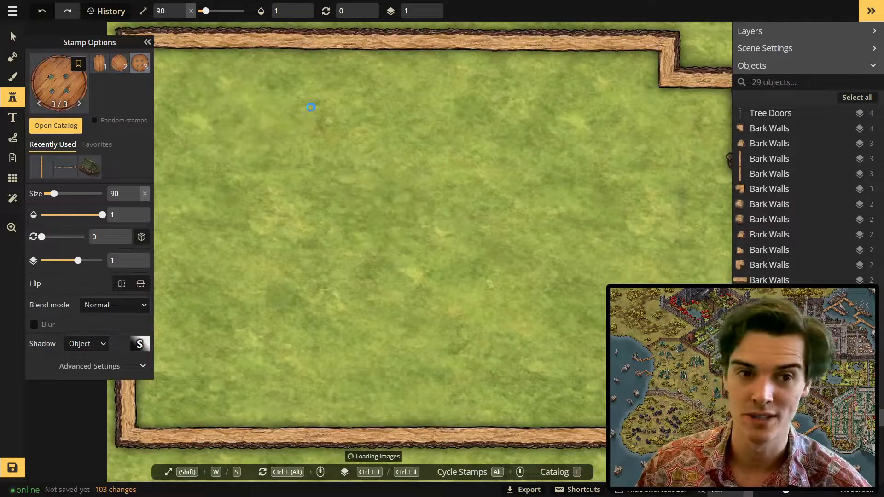
click(329, 125)
click(416, 134)
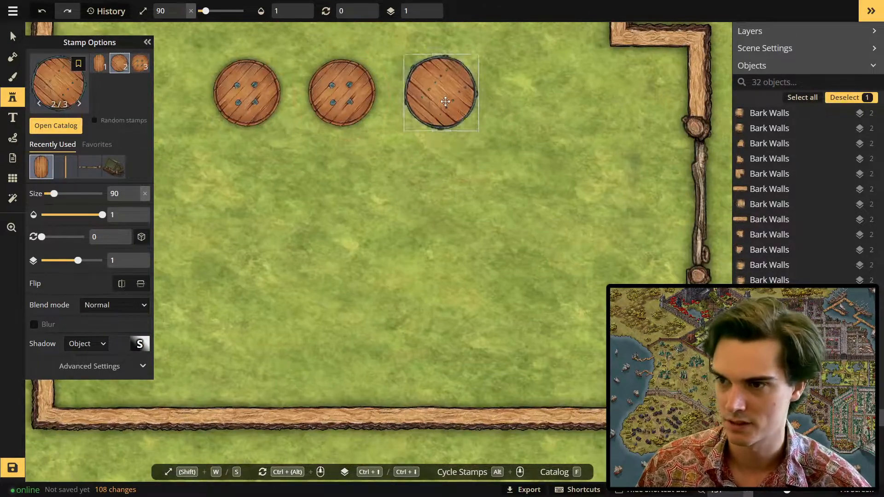
Step: Arrange six matching nailed round tables in two spaced rows of three across the room
key(v)
click(358, 108)
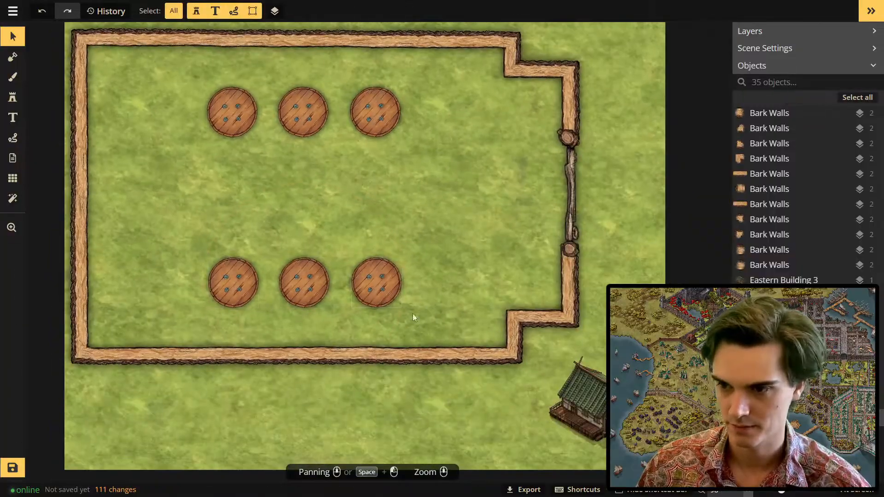
click(376, 112)
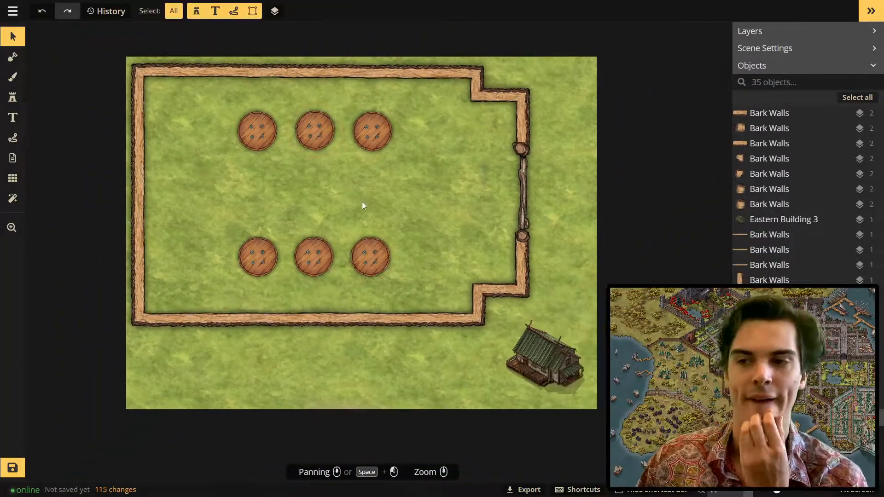
click(378, 262)
drag(378, 261, 400, 265)
drag(318, 260, 332, 265)
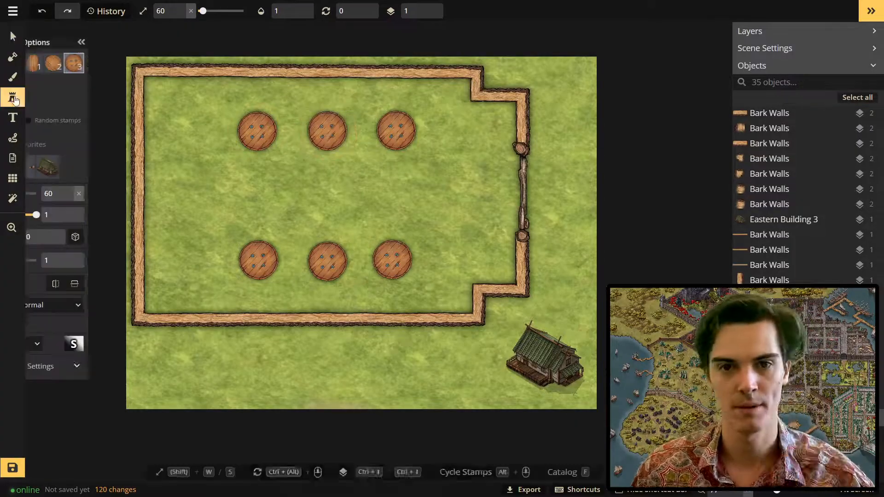
Step: Place randomized Elven Pillows stamps at about size 259 above and below the lower row of round tables
key(f)
click(207, 384)
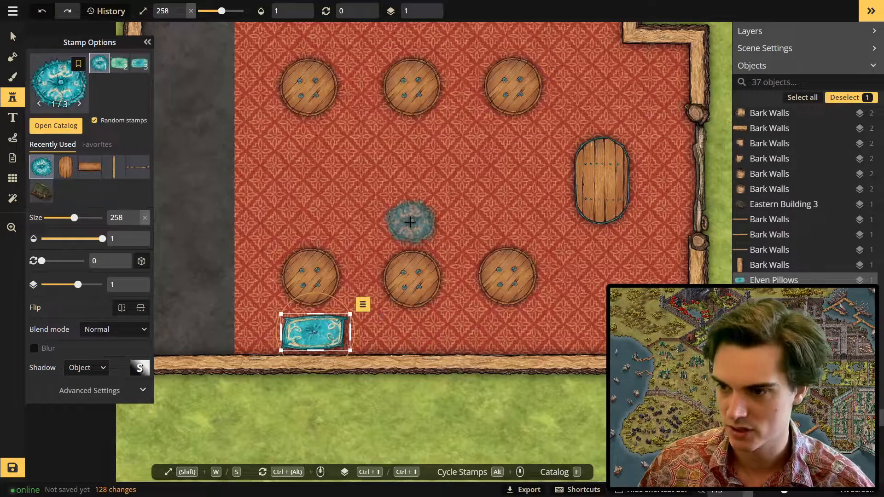
click(314, 332)
click(508, 332)
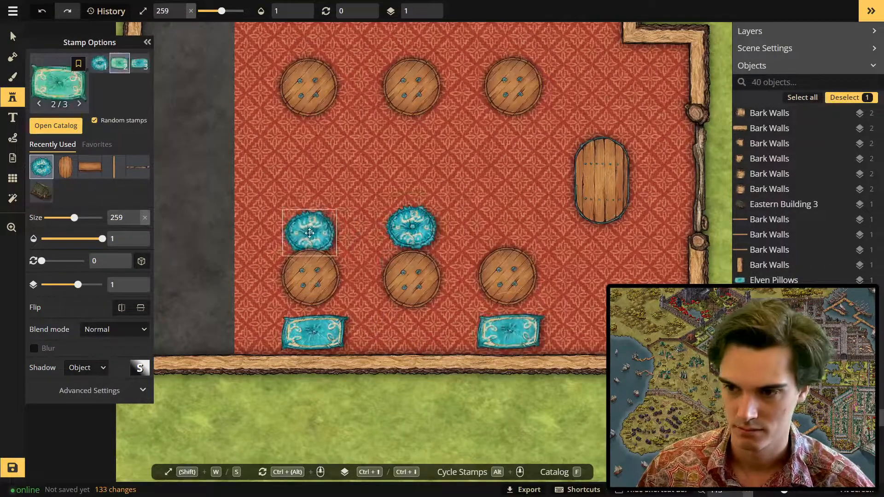
drag(309, 233, 311, 237)
Step: Place Elven Pillows on layer 0 above and below the tables of the upper row
click(306, 121)
key(ctrl+Down)
click(417, 134)
drag(416, 134, 413, 225)
click(416, 124)
click(509, 129)
click(303, 129)
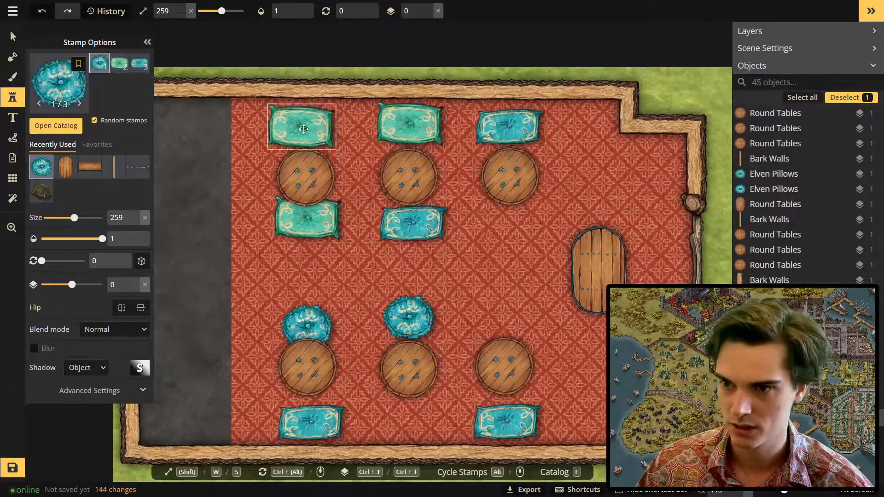
Step: Add the missing pillows at the lower middle and upper right tables, and replace the one above the upper left table
drag(303, 129, 418, 424)
click(507, 219)
click(319, 125)
key(Delete)
click(310, 135)
drag(310, 135, 304, 124)
click(13, 36)
scroll(429, 286, down, 3)
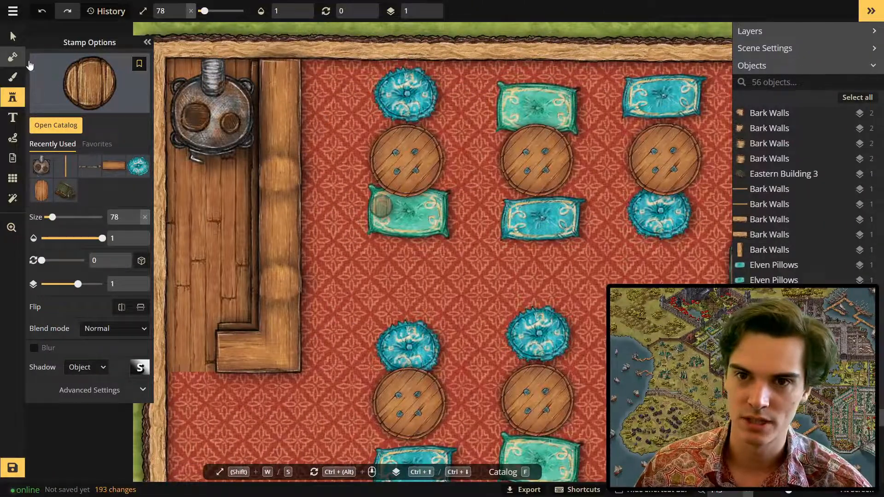
Step: Place a column of four Core wooden stool stamps at size 138 along the customer side of the bar
click(59, 84)
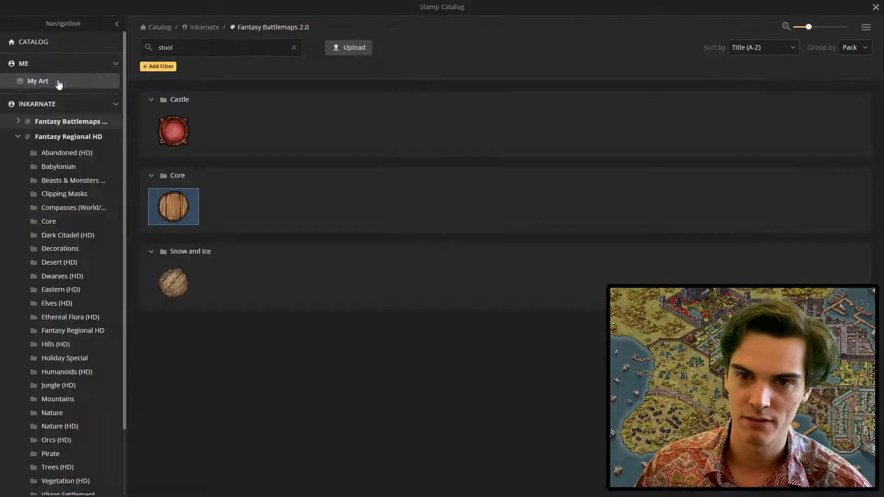
click(177, 208)
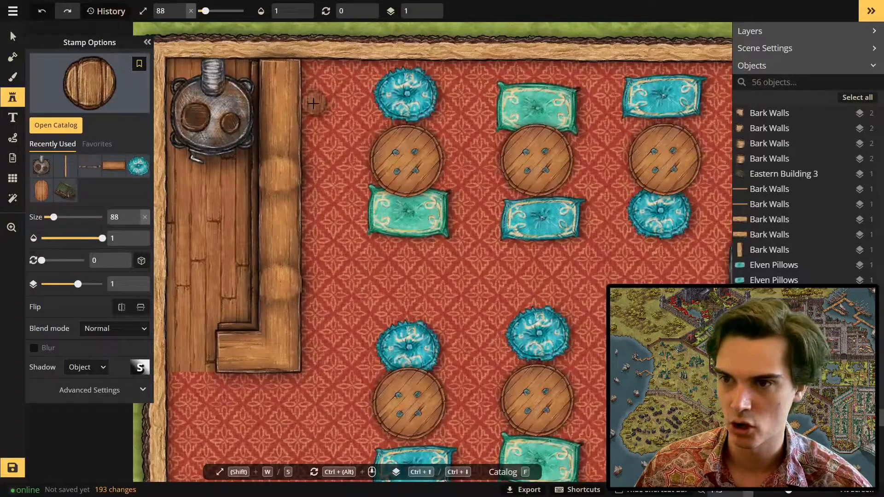
key(w)
key(w)
key(w)
key(w)
key(w)
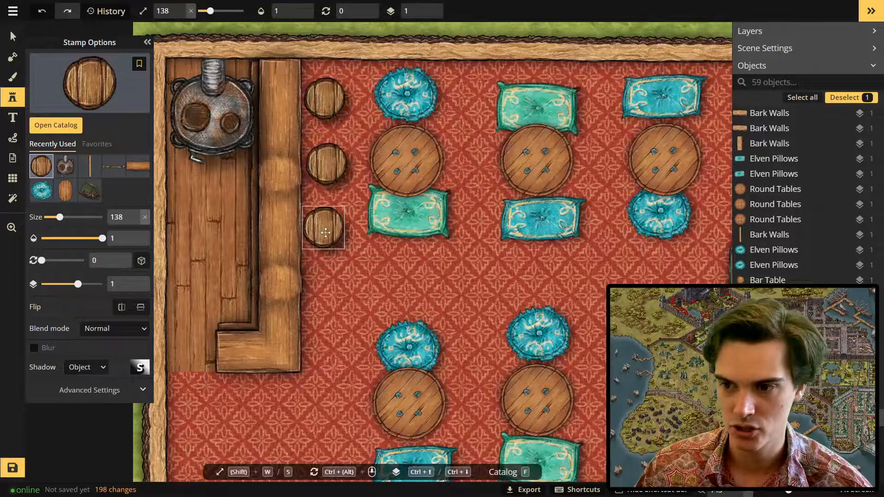
click(324, 231)
scroll(339, 302, down, 2)
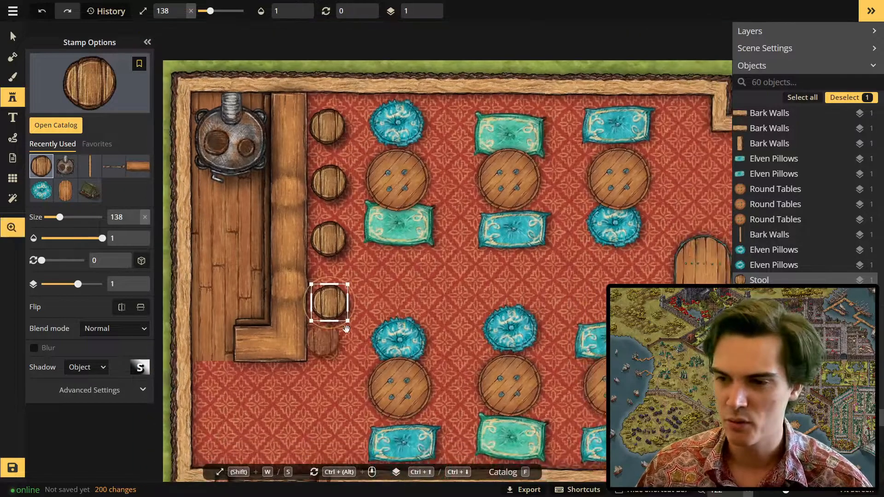
Step: Move the upper row's table and pillow sets closer together
drag(326, 340, 223, 289)
key(v)
scroll(269, 260, down, 3)
drag(350, 236, 326, 235)
drag(281, 121, 294, 150)
click(465, 232)
drag(441, 117, 434, 118)
drag(390, 229, 364, 121)
drag(366, 121, 368, 115)
drag(320, 251, 323, 271)
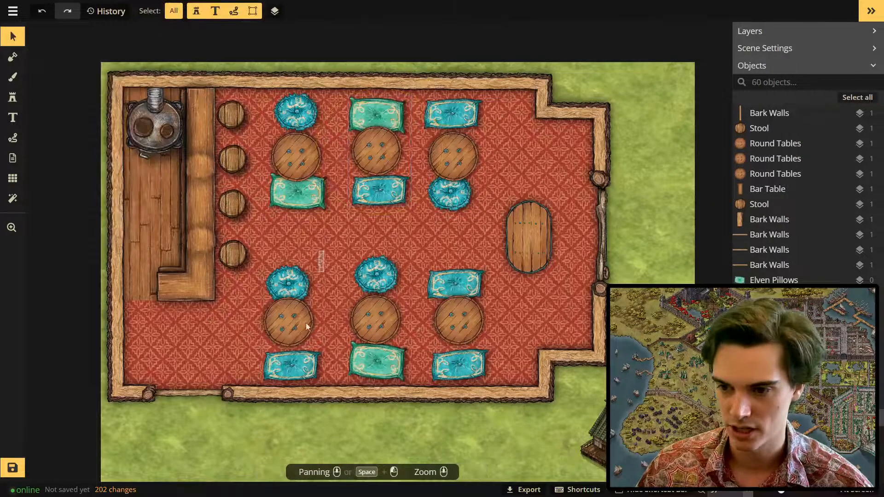
Step: Even out the lower row's table and pillow sets and line them up with the upper row
drag(286, 366, 286, 365)
drag(286, 366, 296, 367)
drag(424, 252, 489, 384)
scroll(490, 345, down, 1)
scroll(258, 355, up, 1)
drag(285, 263, 490, 368)
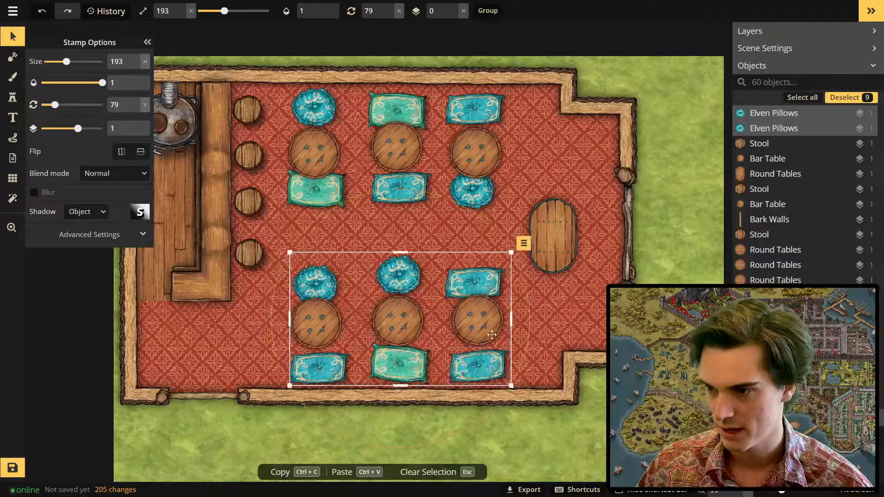
click(513, 158)
drag(509, 85, 315, 197)
click(208, 330)
Step: Place a Bar Table stamp behind the bar, below the stove
scroll(207, 330, up, 2)
drag(208, 330, 299, 330)
drag(366, 316, 218, 37)
drag(251, 97, 265, 97)
click(238, 117)
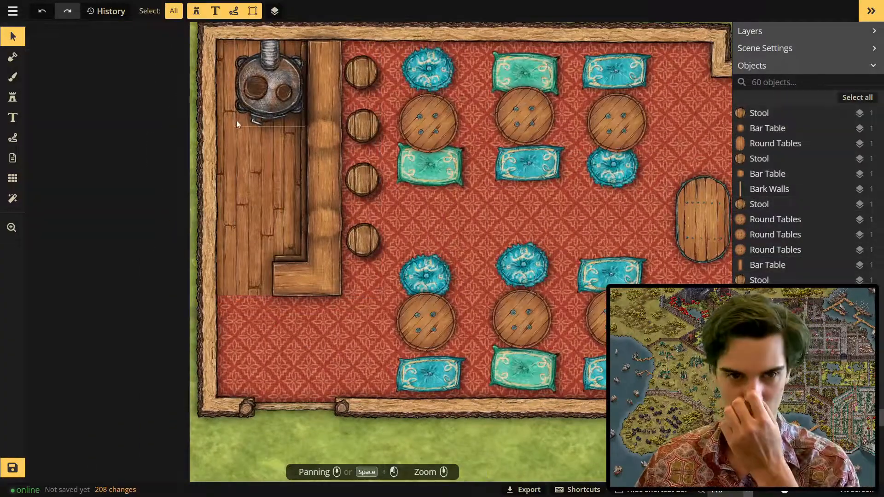
click(13, 97)
click(138, 167)
scroll(243, 179, up, 1)
click(232, 230)
Step: Turn the new bar table parallel to the end wall and move it against that wall
drag(325, 257, 252, 157)
drag(230, 229, 235, 183)
drag(307, 169, 308, 171)
click(120, 263)
drag(237, 185, 235, 185)
Step: Rotate the stove so its pipe faces the end wall and fit it into the corner above the back bar table
click(13, 36)
scroll(257, 139, up, 1)
click(262, 146)
drag(272, 83, 260, 146)
click(213, 216)
click(260, 145)
drag(305, 187, 291, 172)
drag(270, 142, 274, 134)
drag(212, 236, 214, 227)
drag(282, 138, 274, 85)
drag(275, 157, 274, 156)
drag(273, 161, 274, 159)
Step: Fine-tune the back bar table's rotation to 270°
scroll(276, 175, down, 1)
click(241, 219)
drag(284, 279, 285, 280)
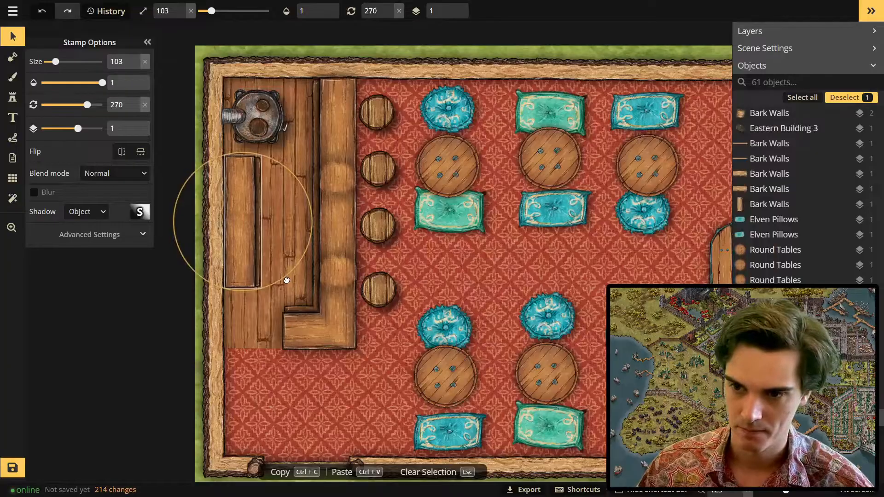
click(291, 276)
Step: Shift the lower bar stools down and put a copy of a stool below the short end of the L-shaped counter
scroll(326, 251, down, 1)
drag(337, 250, 321, 224)
scroll(263, 248, down, 1)
scroll(252, 189, up, 1)
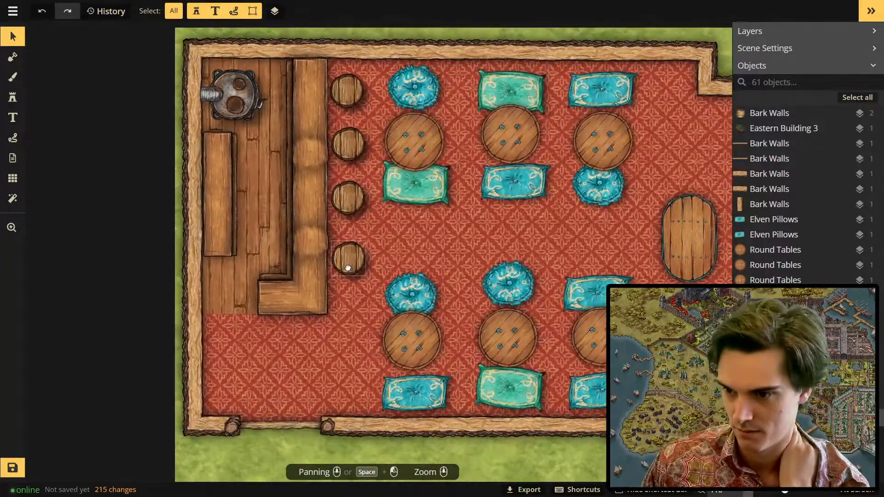
drag(348, 266, 348, 274)
drag(348, 199, 347, 204)
key(ctrl+c)
key(ctrl+v)
drag(302, 346, 291, 337)
Step: Move the lowest bar stool down beside the counter corner and delete the third stool in the column
drag(354, 277, 354, 286)
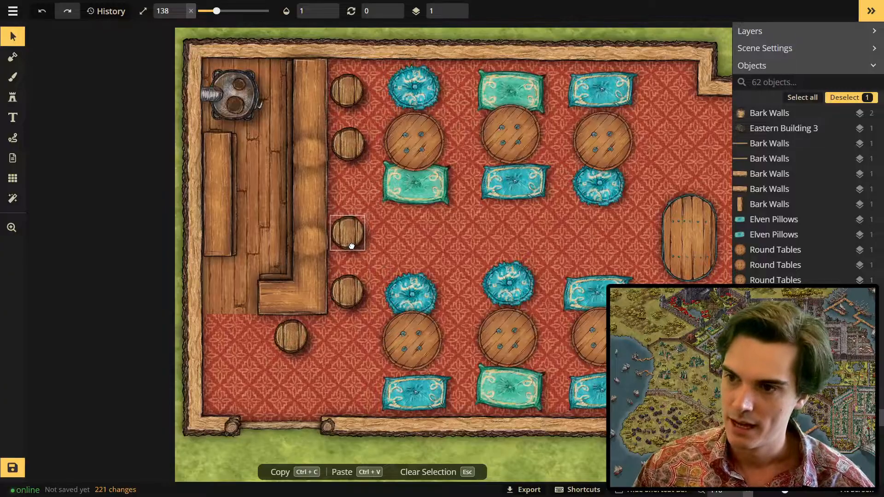
key(Delete)
scroll(348, 291, up, 1)
click(351, 292)
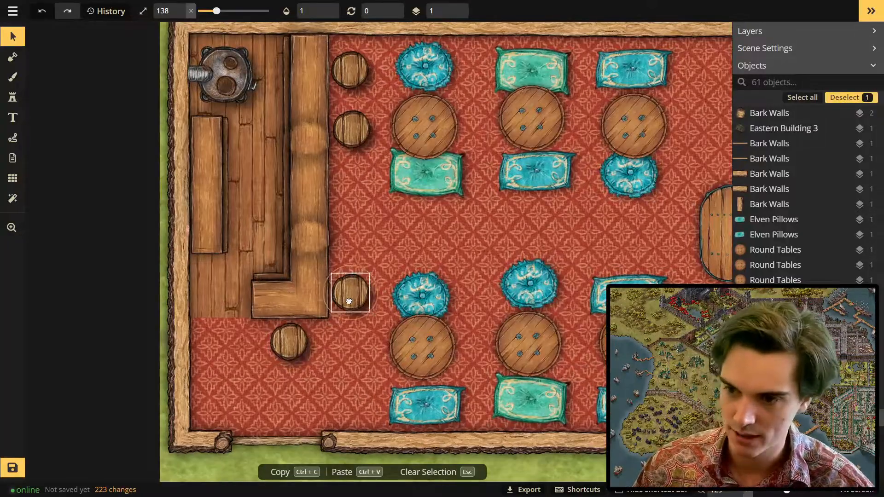
Step: Place three Lever stamps at size 118, rotated 90°, side by side on the bar counter as taps
scroll(349, 295, down, 1)
click(13, 98)
click(56, 126)
text(lever)
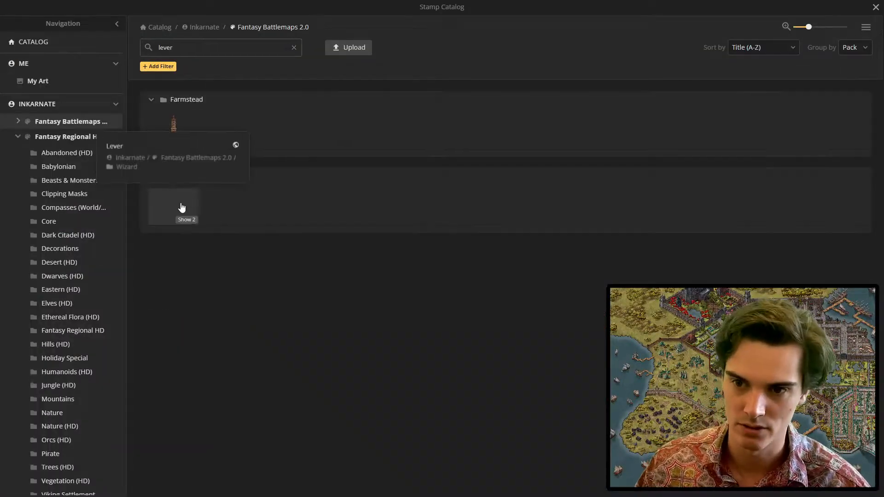
click(183, 211)
scroll(296, 202, up, 3)
click(329, 172)
drag(329, 133, 343, 176)
click(344, 200)
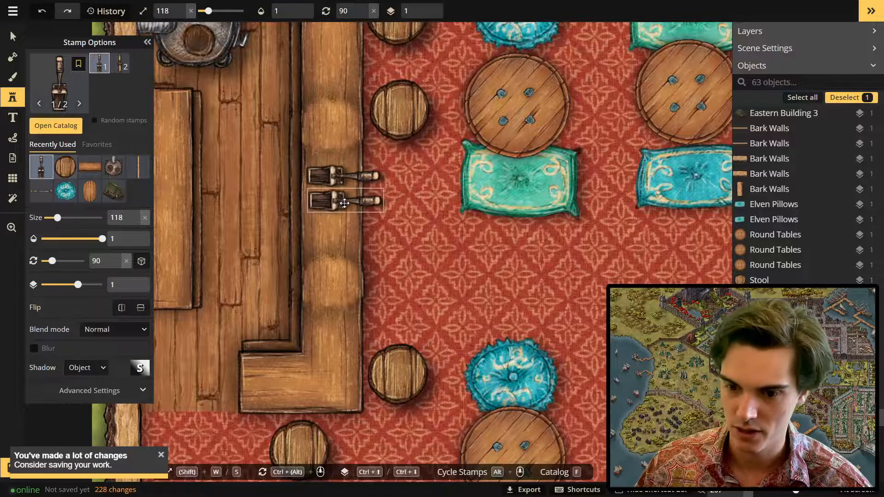
click(343, 226)
Step: Save the map
click(12, 36)
scroll(345, 258, up, 1)
key(ctrl+s)
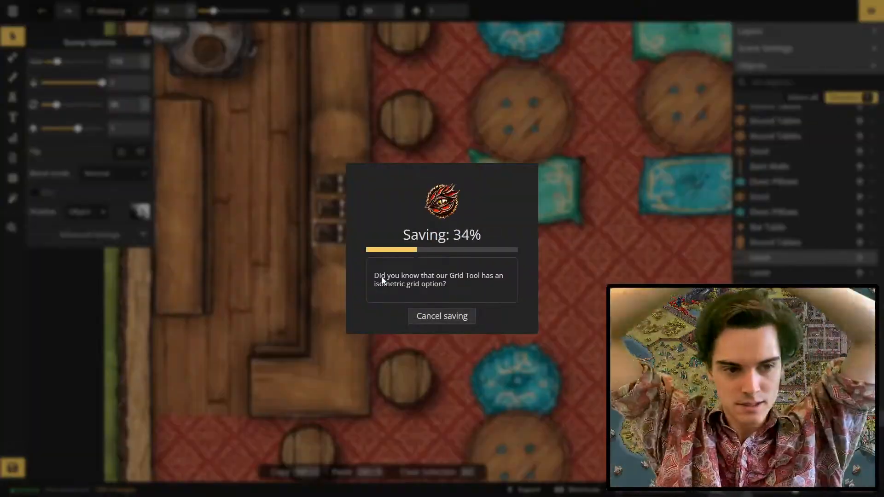
scroll(406, 269, down, 3)
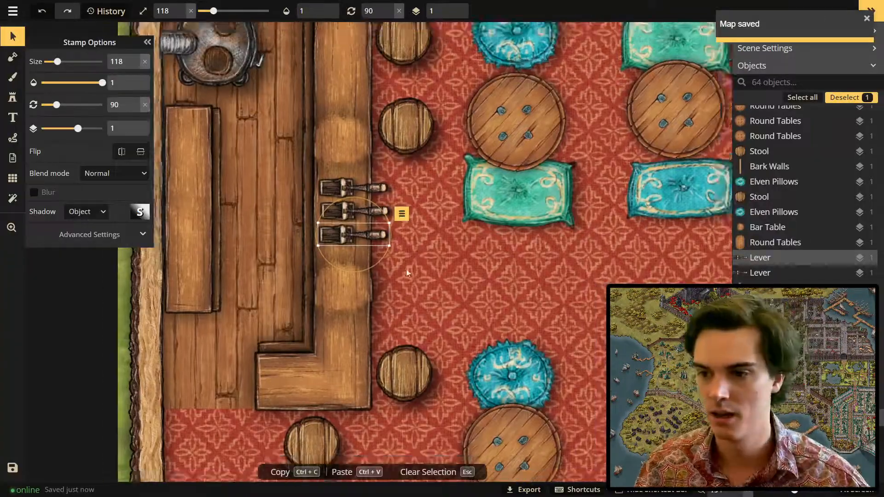
Step: Shift both rows of table and pillow sets slightly away from the bar toward the entrance
click(354, 279)
key(Escape)
scroll(375, 248, down, 4)
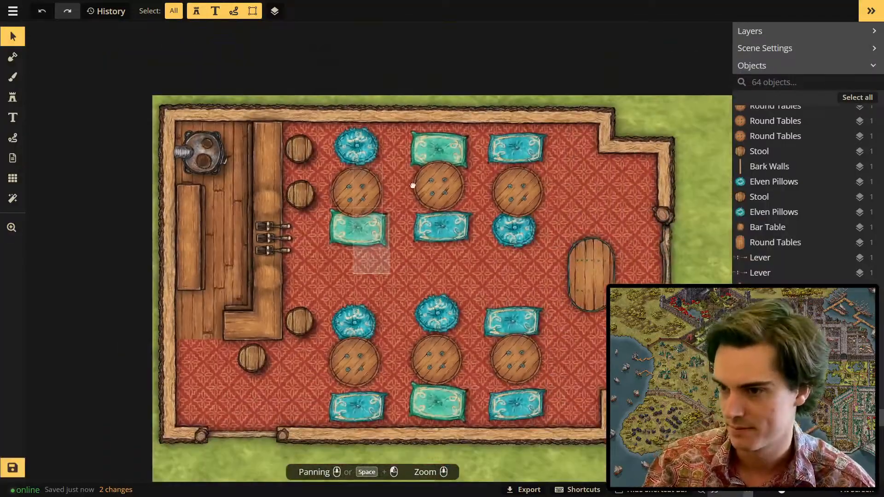
drag(321, 289, 553, 426)
drag(521, 413, 530, 414)
Step: Turn the oval table horizontal and move it into the upper corner beside the entrance door
drag(590, 279, 593, 279)
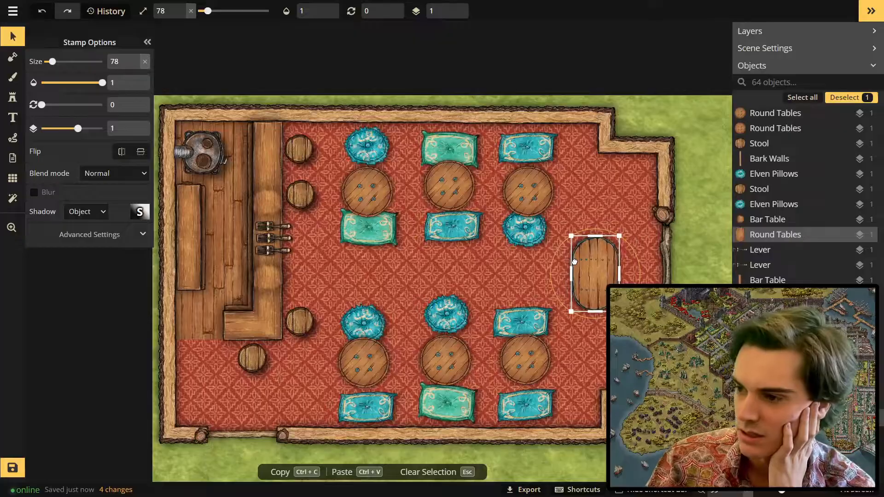
scroll(589, 273, up, 2)
drag(550, 253, 560, 250)
scroll(560, 249, up, 1)
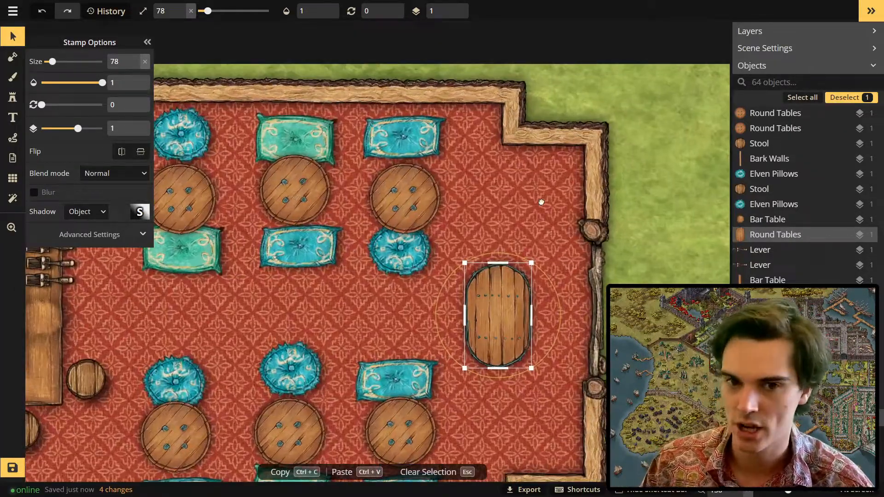
drag(533, 460, 469, 321)
scroll(469, 321, down, 2)
drag(440, 164, 487, 211)
drag(442, 212, 457, 143)
Step: Search the stamp catalog for "Book" and place an Open Spellbooks stamp on the oval table
click(12, 97)
click(133, 54)
double_click(167, 47)
text(Book)
scroll(215, 186, down, 1)
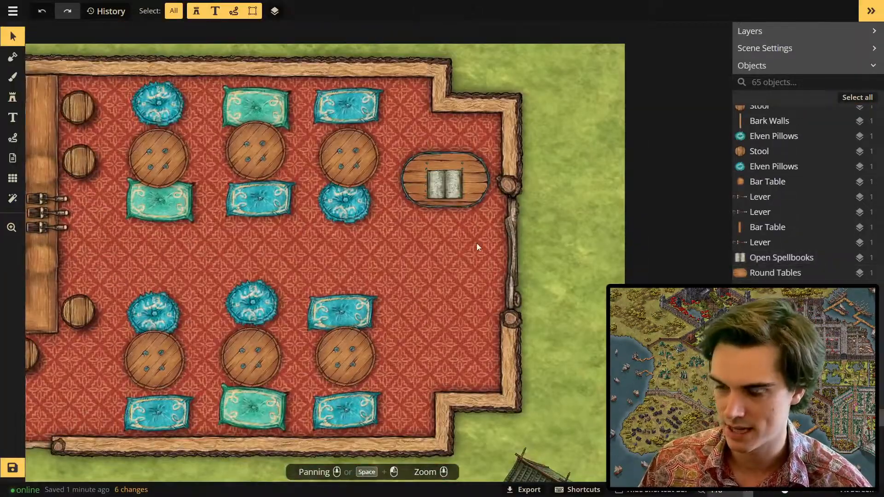
Step: Resize the tree door at the entrance to size 117
click(490, 244)
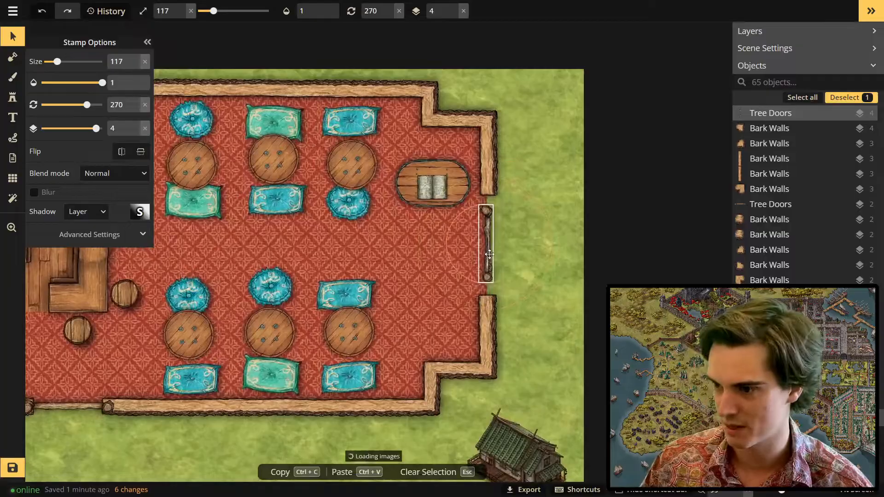
scroll(528, 265, up, 2)
click(12, 98)
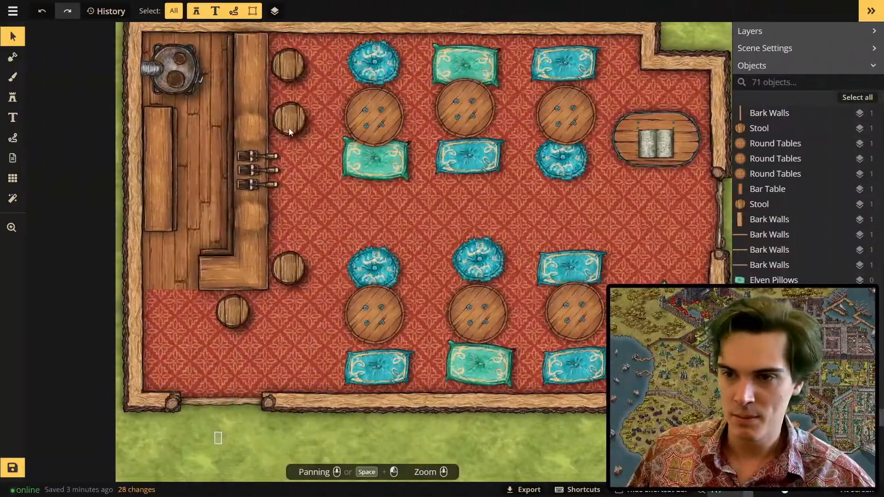
scroll(233, 212, up, 2)
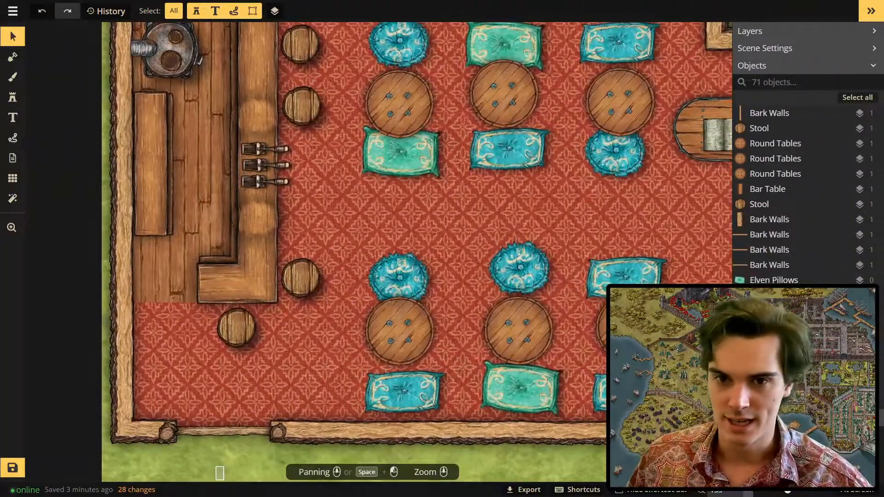
click(6, 97)
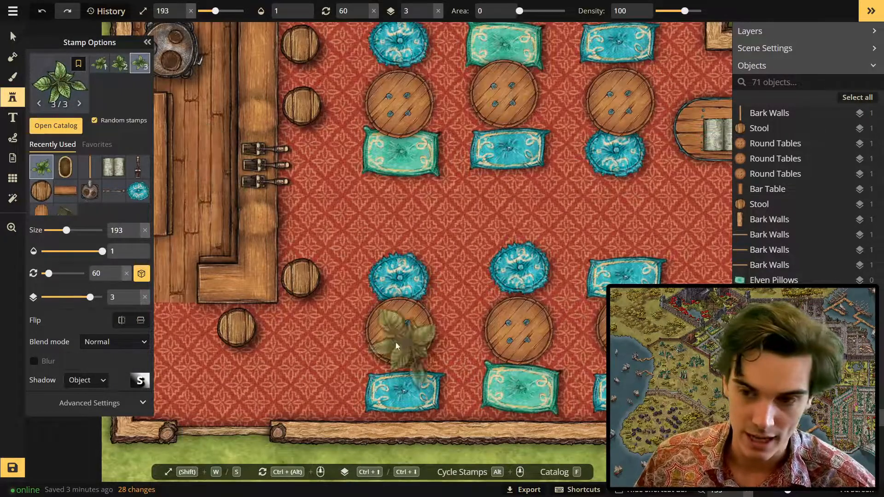
key(Escape)
scroll(348, 321, down, 2)
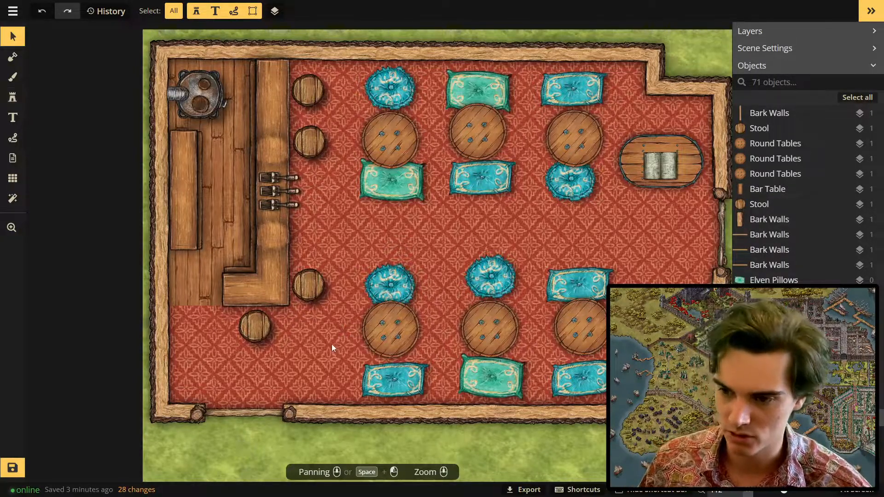
scroll(332, 344, down, 3)
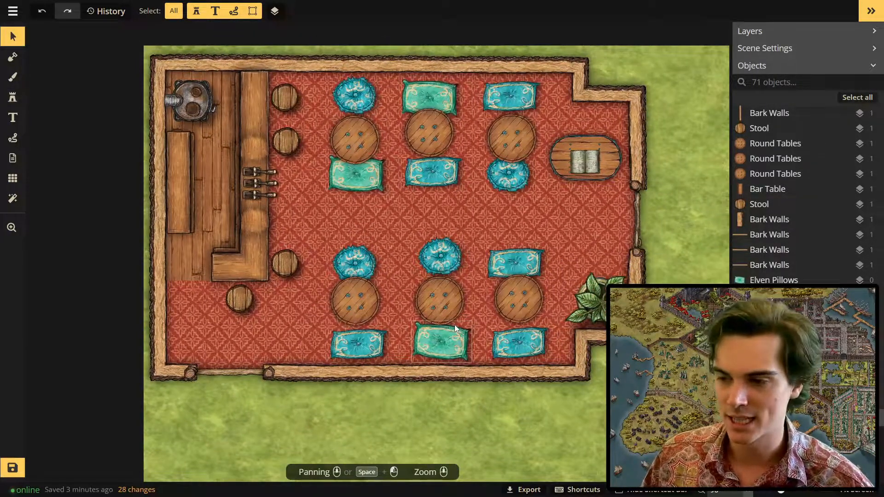
drag(291, 265, 343, 313)
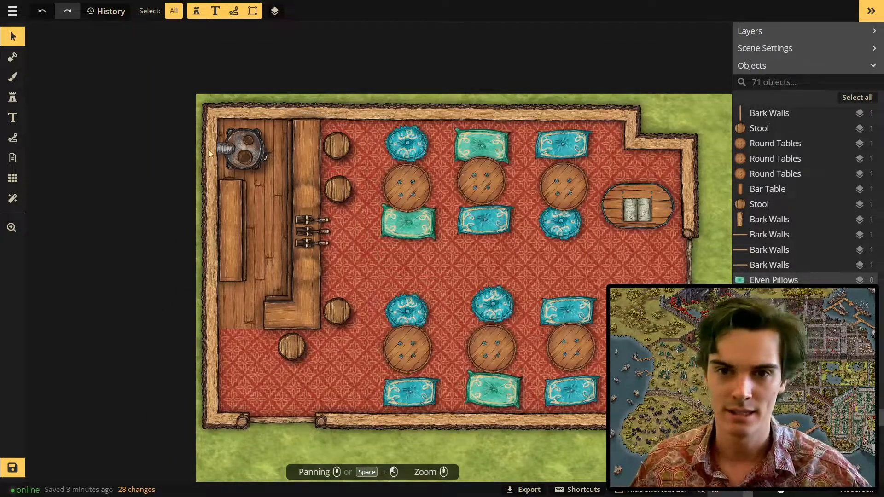
Step: Find the Mugs Hanging stamp in the Tavern pack and place it at size 133, rotated 270, on the bar and the back shelf
click(12, 97)
click(60, 85)
text(mug)
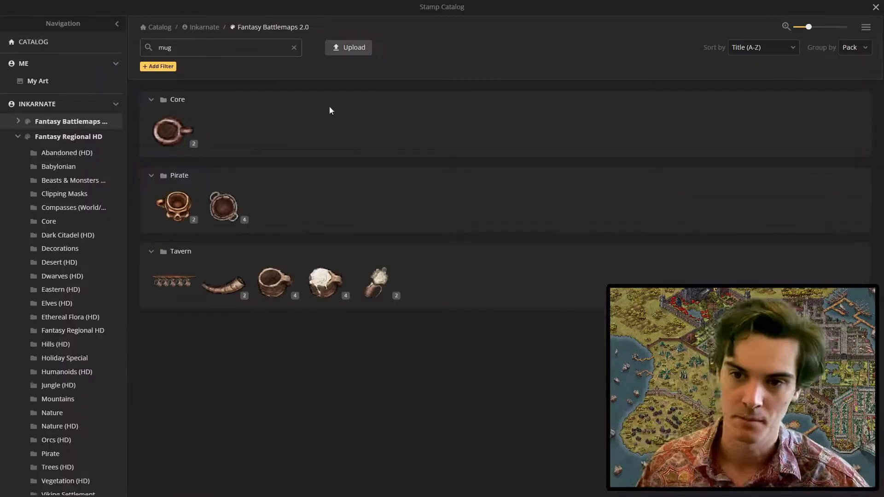
key(ctrl+a)
text(tavern)
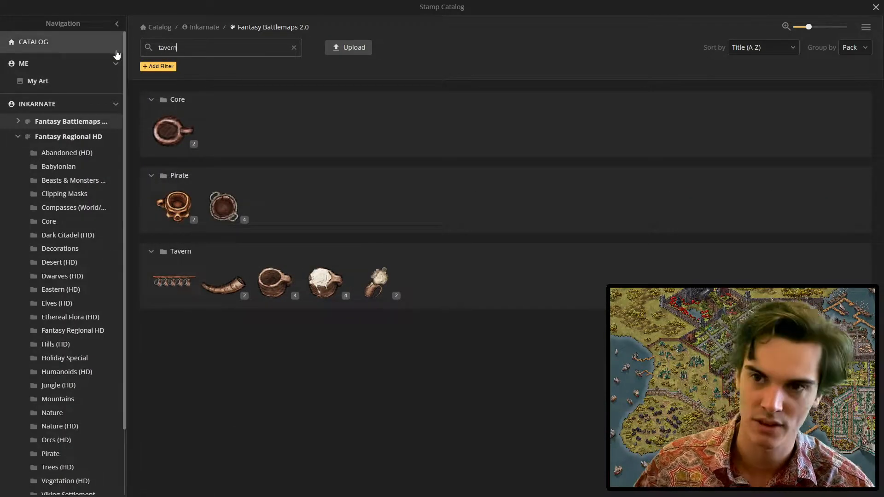
click(294, 48)
scroll(431, 283, down, 20)
scroll(431, 282, down, 20)
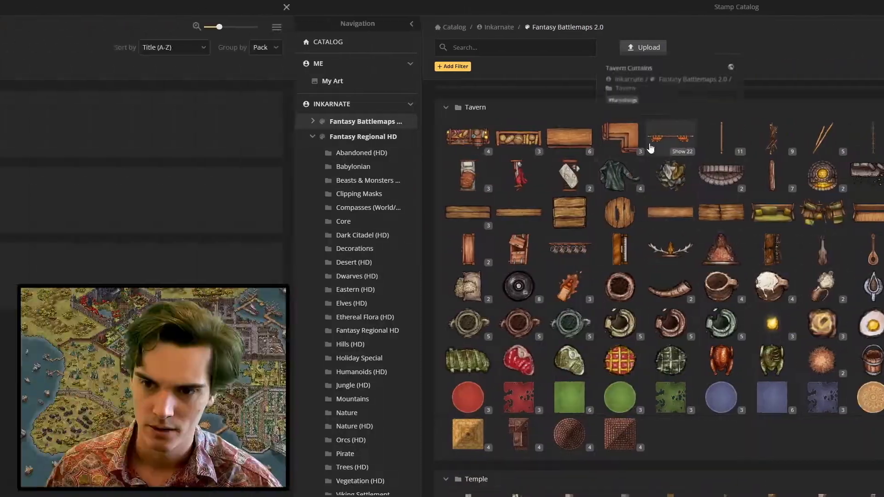
text(mug)
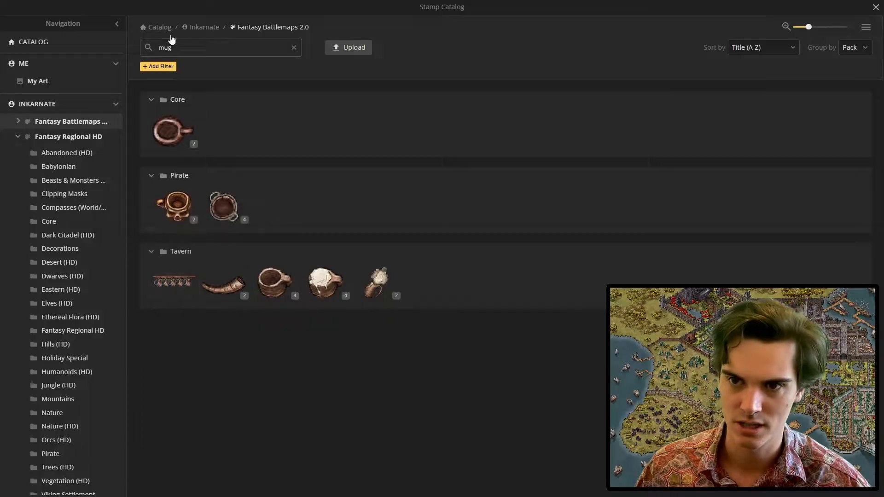
text(t)
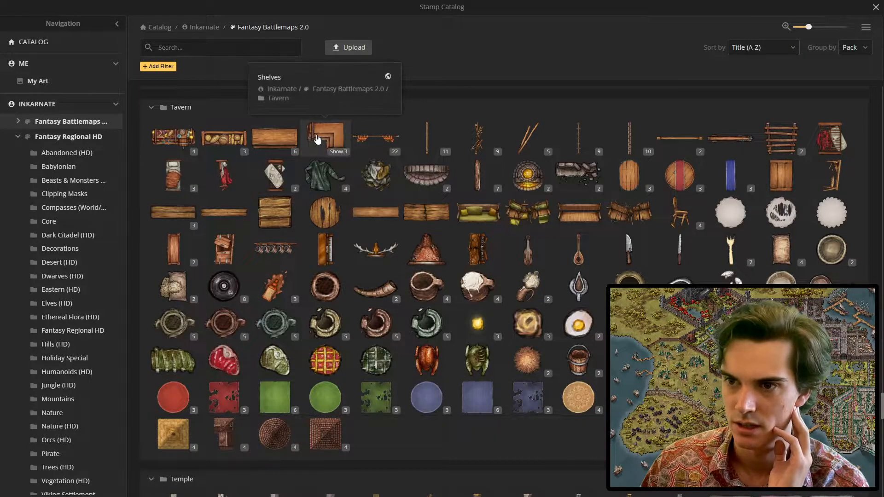
click(367, 134)
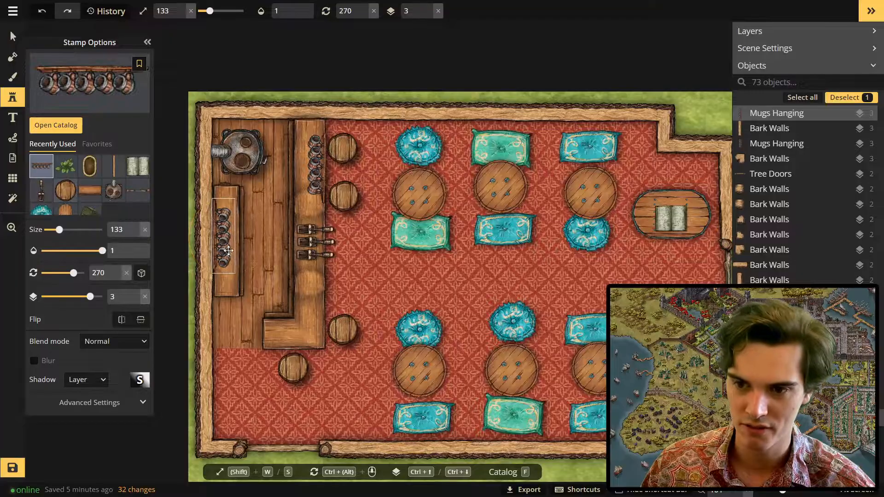
Step: Delete the Mugs Hanging stamp from the bar counter
key(v)
click(320, 186)
key(Delete)
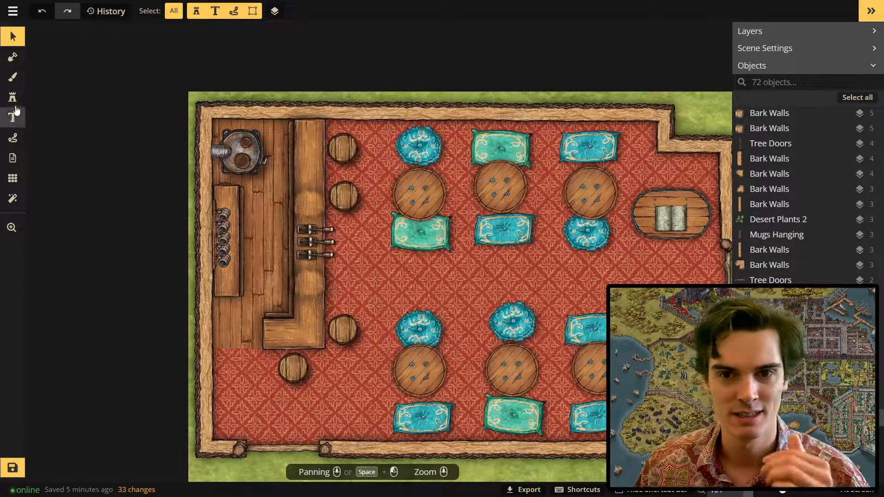
Step: Choose the Filled Mugs stamp with its four variants randomised and set its size to 113
click(14, 98)
click(55, 126)
click(276, 284)
scroll(287, 234, up, 5)
click(128, 66)
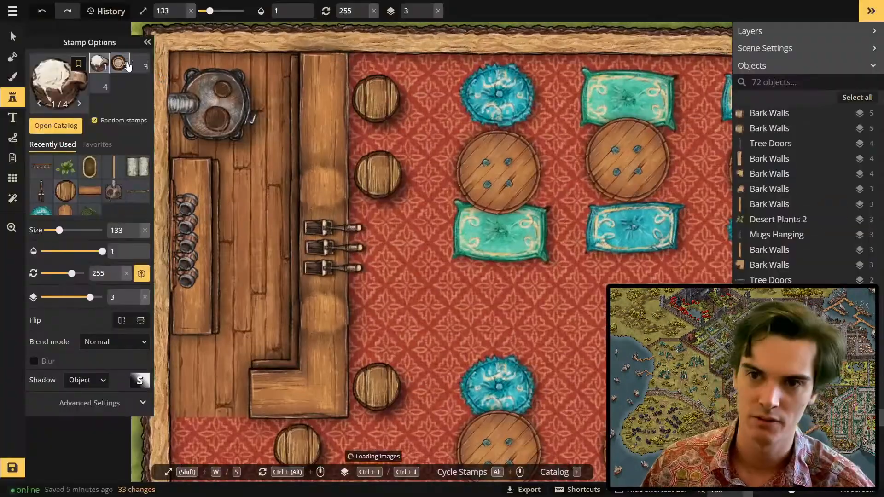
click(139, 64)
scroll(317, 204, up, 2)
key(s)
key(s)
Step: Place Filled Mugs on the bar counter and on the round tables in both rows
click(320, 322)
click(520, 148)
scroll(548, 276, down, 4)
drag(548, 276, 355, 227)
click(436, 138)
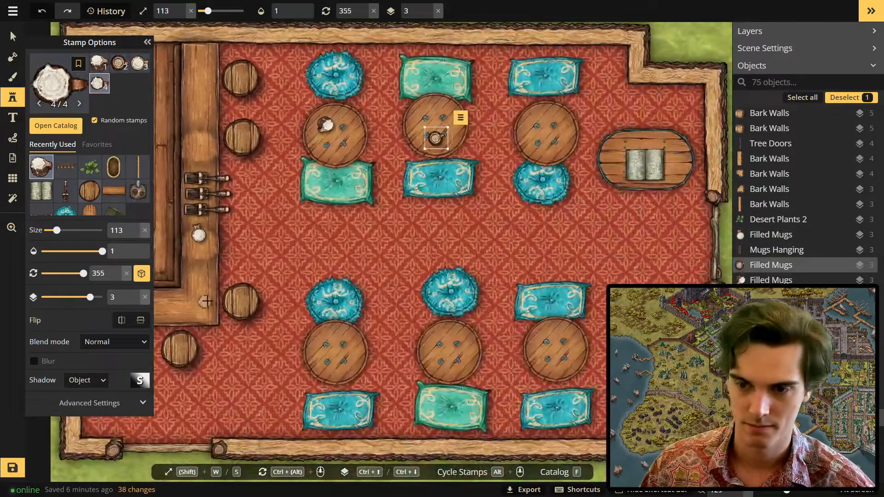
click(205, 301)
click(450, 341)
click(554, 364)
click(56, 125)
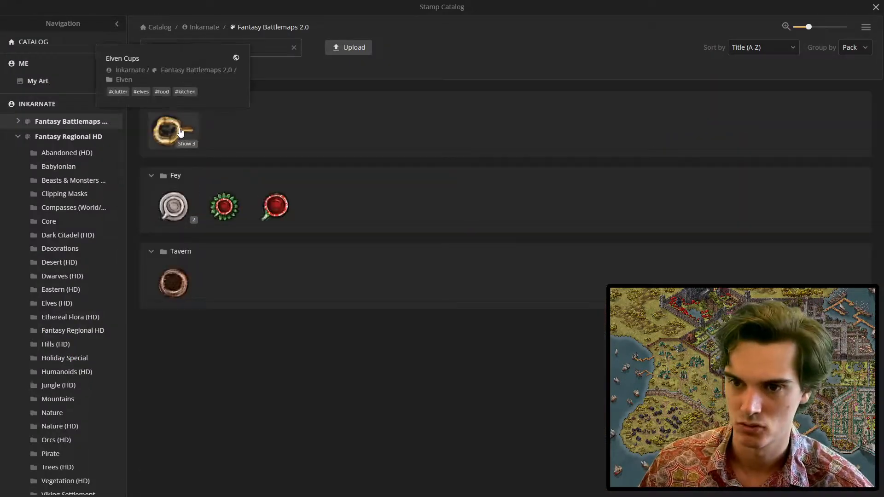
click(181, 133)
click(56, 126)
drag(198, 48, 125, 42)
key(BackSpace)
scroll(476, 285, down, 15)
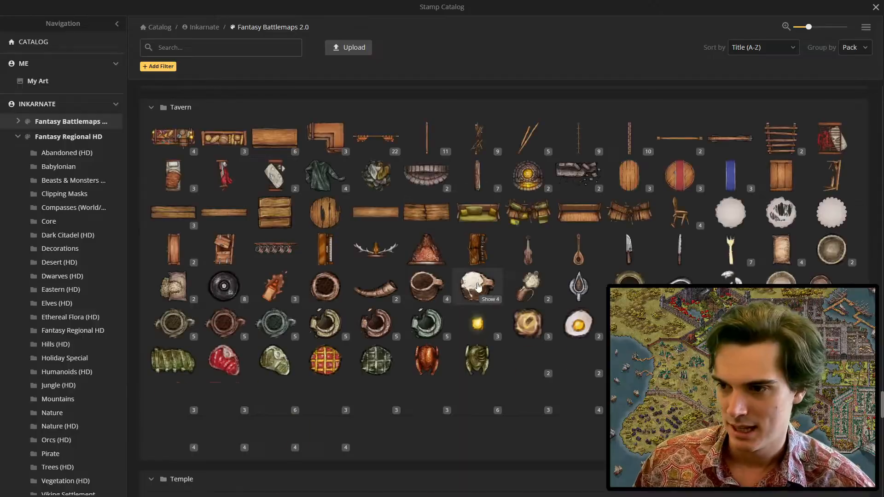
Step: Add more Filled Mugs along the bar and as second mugs on the round tables
click(476, 286)
click(200, 230)
click(487, 288)
click(592, 258)
click(480, 193)
click(500, 173)
click(13, 36)
scroll(407, 182, down, 4)
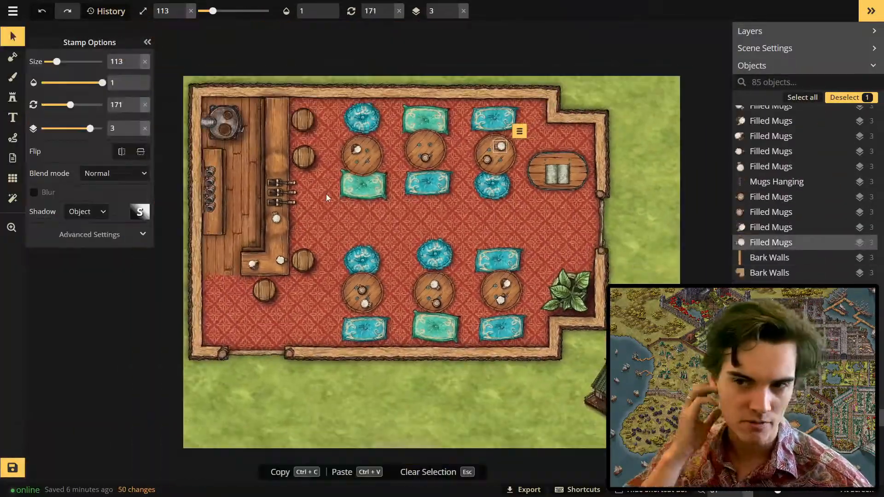
Step: Search the stamp catalog for "Sink" and place a Kitchen Sinks stamp behind the bar
scroll(237, 173, up, 4)
click(13, 97)
click(56, 125)
click(178, 47)
text(Sink)
click(175, 134)
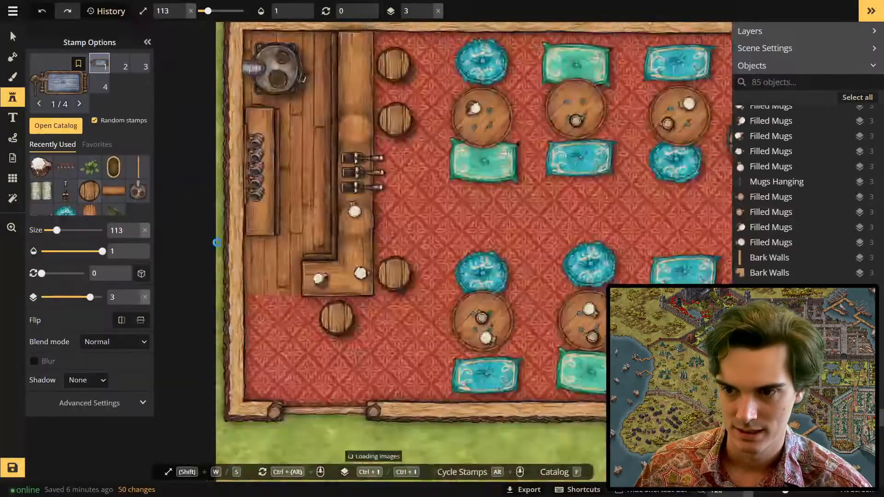
scroll(279, 257, up, 3)
click(286, 223)
drag(338, 259, 322, 183)
key(v)
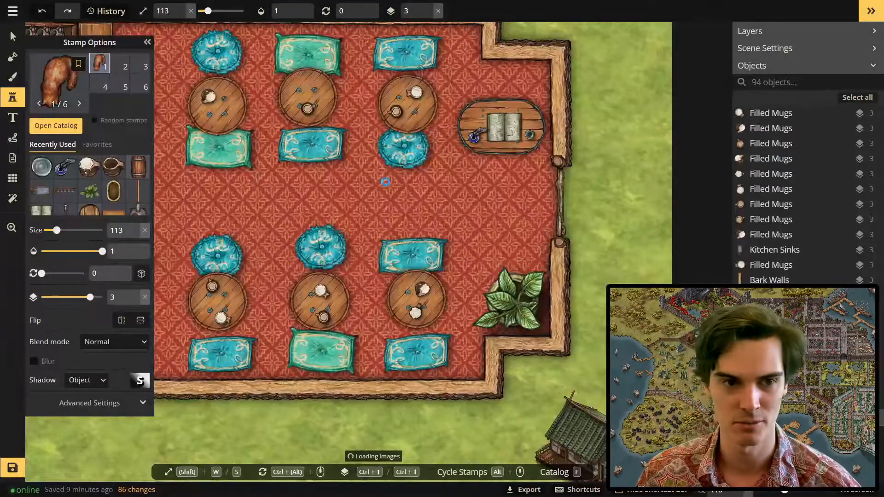
Step: Place an orange cat at size 113 by the round pillow nearest the bar in the upper table row
scroll(330, 171, down, 2)
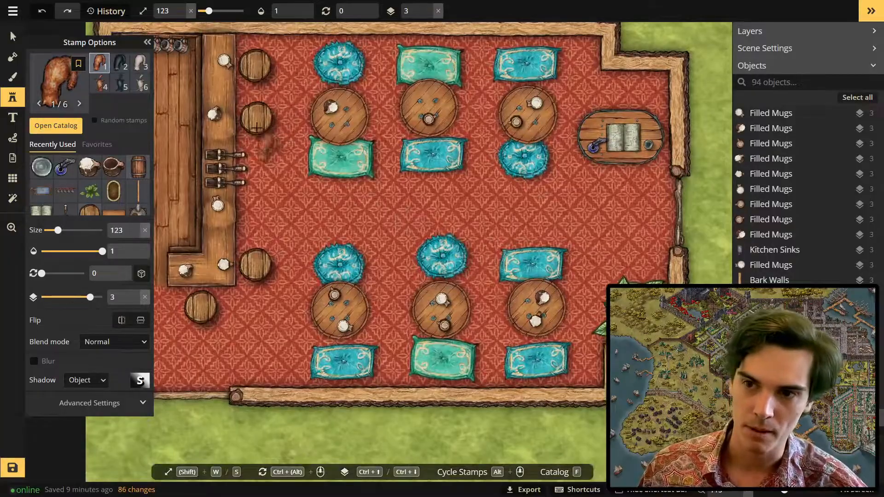
key(s)
scroll(391, 247, up, 2)
drag(342, 228, 446, 205)
drag(362, 39, 276, 130)
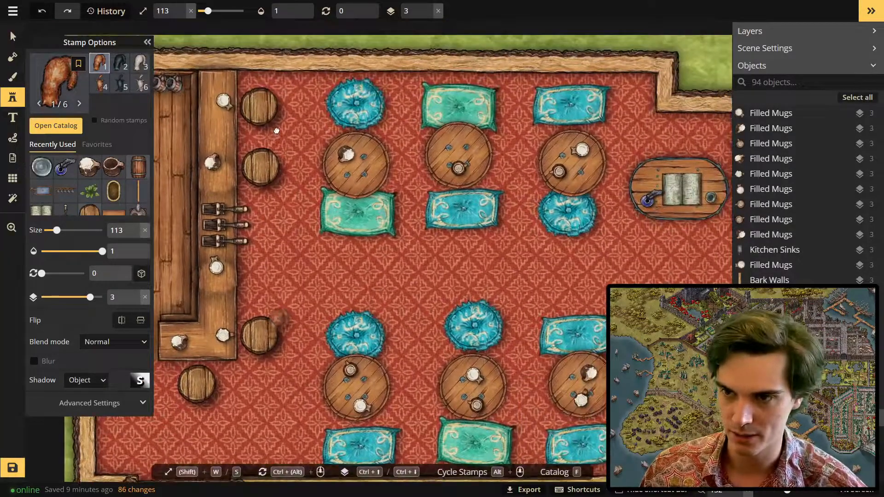
click(312, 112)
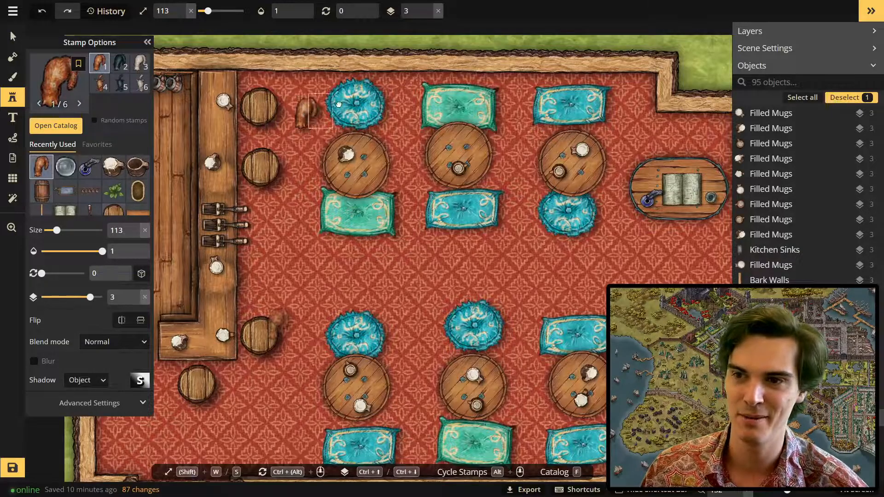
Step: Place the grey cat variant between two lower-row tables and enlarge the orange cat on its pillow to size 123
drag(570, 277, 505, 204)
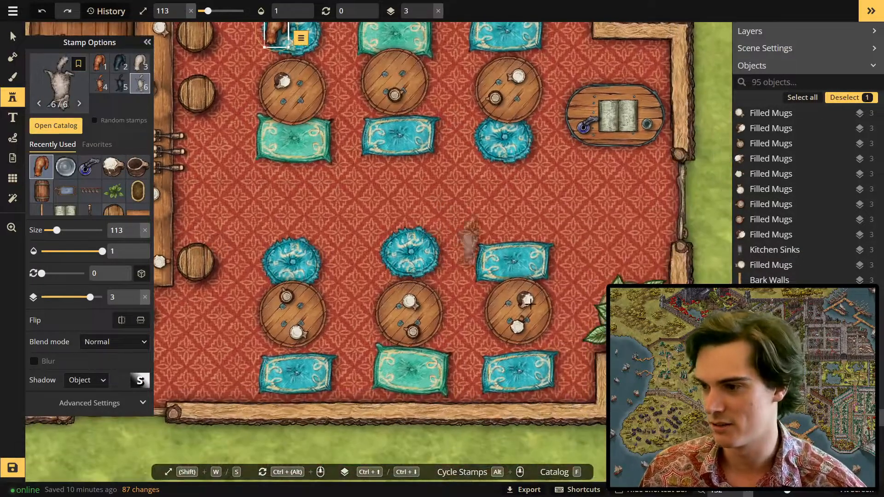
drag(568, 318, 492, 318)
scroll(393, 262, up, 1)
drag(341, 179, 387, 322)
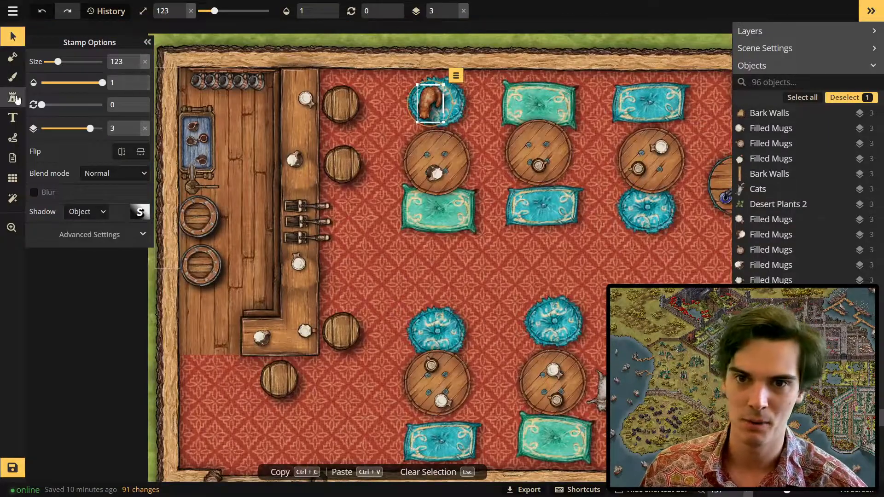
Step: Place the black cat variant on the bar counter at size 123, rotated 255
click(12, 97)
click(119, 63)
scroll(355, 245, up, 1)
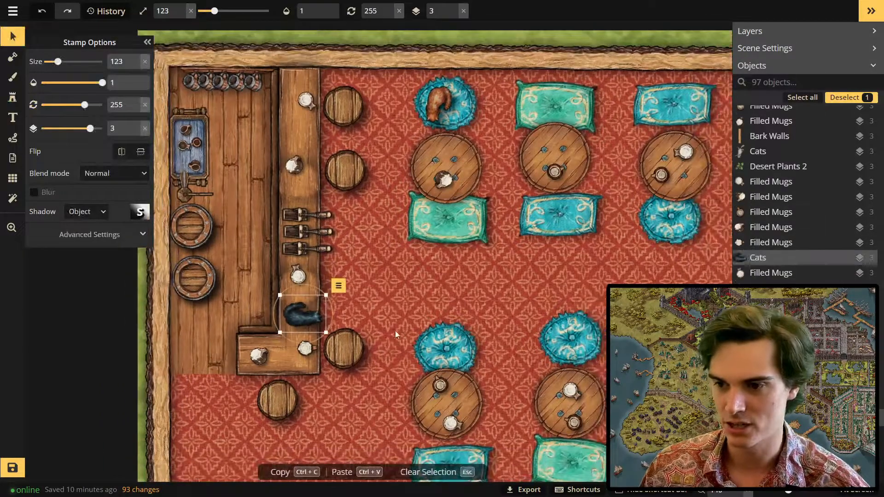
scroll(395, 330, down, 2)
Step: Pick the grape basket from the catalog's Market pack and place it on the bar at size 103 above the bottles
click(13, 98)
key(f)
scroll(598, 263, down, 20)
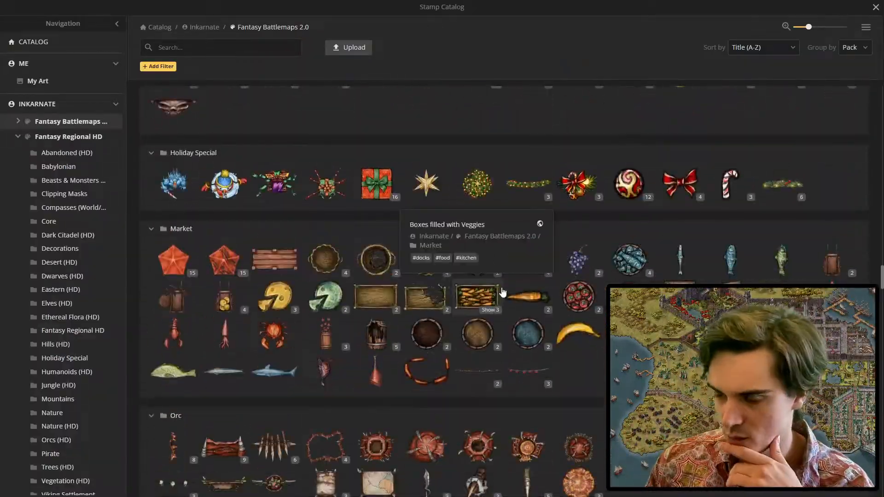
click(527, 211)
scroll(301, 150, up, 2)
click(302, 149)
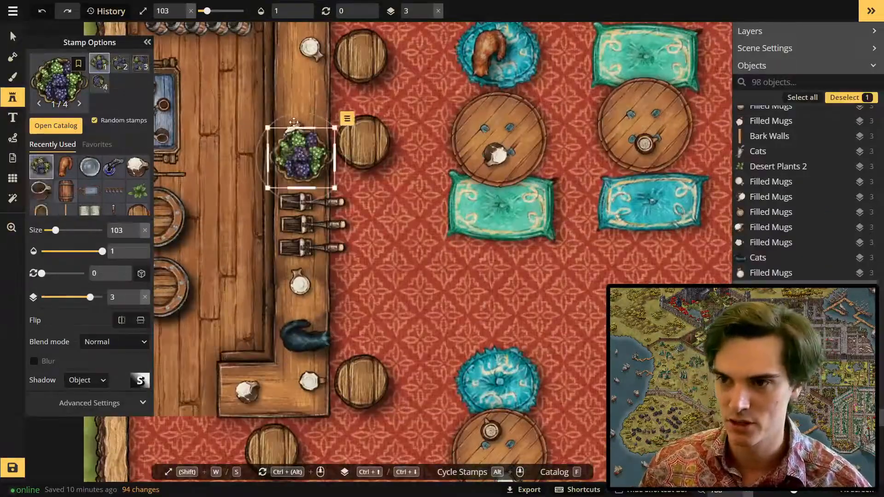
Step: Swap the black cat and the grape basket on the bar so the cat lies above the bottles
scroll(301, 151, down, 1)
drag(331, 177, 327, 173)
drag(303, 319, 301, 96)
click(303, 129)
drag(302, 151, 302, 319)
drag(301, 95, 301, 153)
drag(337, 165, 362, 148)
Step: Choose the Grapes stamp, reduce it to size 103 and place it on the lower-row table nearest the bar
click(12, 97)
click(56, 125)
click(577, 216)
drag(483, 322, 373, 188)
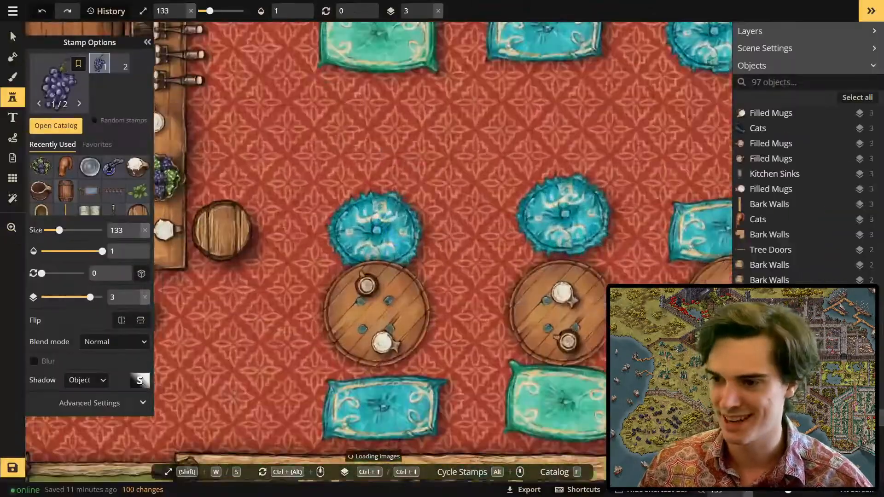
scroll(226, 383, up, 2)
key(s)
key(s)
click(226, 383)
Step: Place Grapes with random variants and random rotation on two upper-row tables and the lower-row table near the plant
drag(209, 102, 321, 266)
click(141, 273)
click(94, 120)
click(322, 168)
click(472, 169)
scroll(472, 184, down, 2)
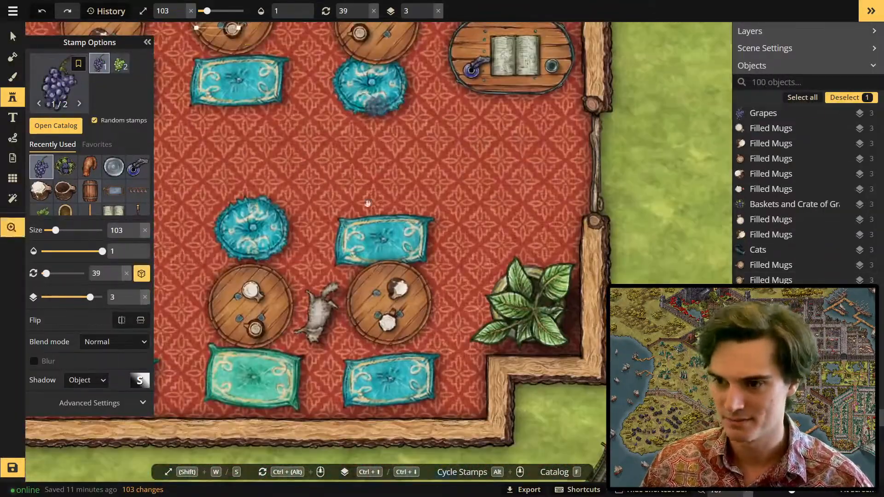
click(371, 295)
click(13, 36)
Step: Place the crate variant of the grapes stamp behind the bar beside the hanging mugs
click(13, 97)
click(140, 67)
scroll(295, 231, up, 2)
click(296, 229)
click(12, 37)
drag(322, 221, 353, 101)
click(475, 315)
scroll(476, 315, down, 2)
drag(565, 337, 450, 256)
Step: Choose the Baskets filled with Food stamp and place its first variant at size 103 on the floor beside the bar
click(13, 97)
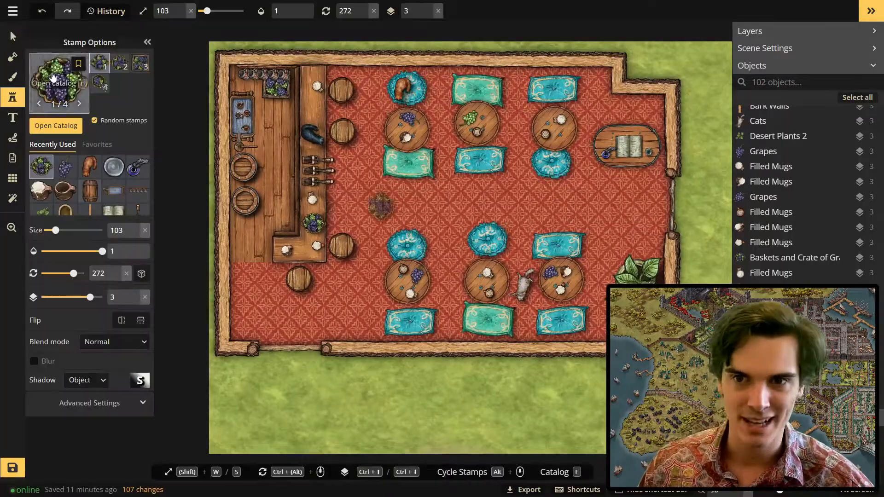
click(57, 125)
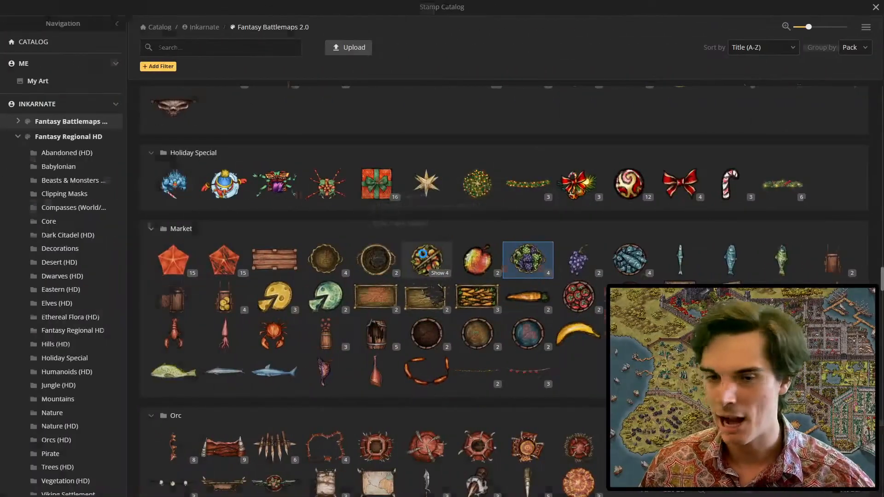
click(527, 213)
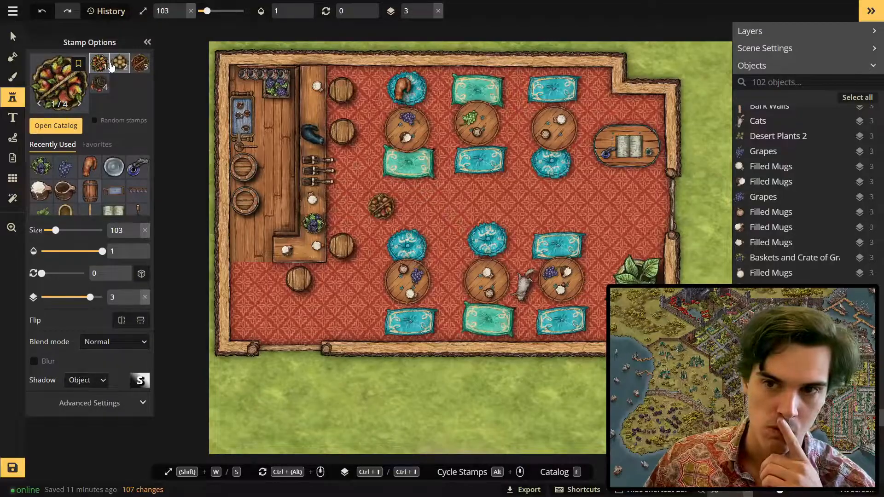
scroll(330, 249, up, 2)
click(373, 180)
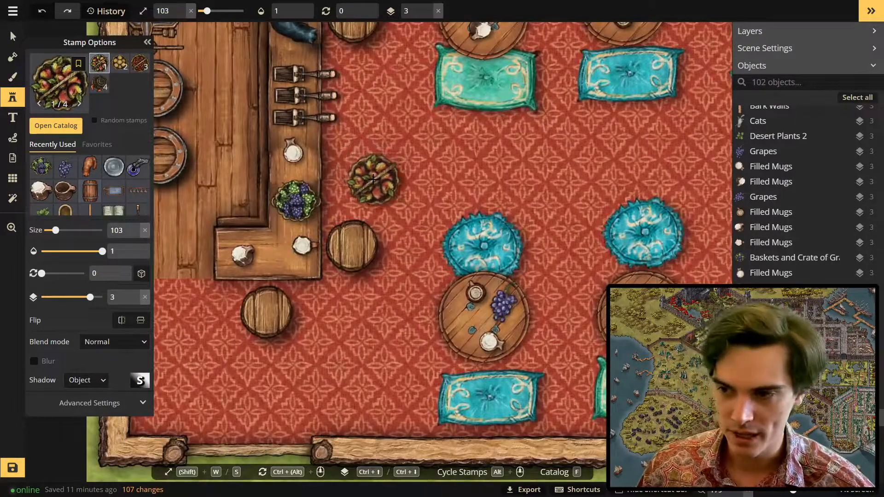
Step: Delete the grape basket on the bar and move the food basket into its place
key(Escape)
click(297, 198)
key(Delete)
drag(377, 187, 301, 210)
Step: Delete the crate of grapes behind the bar and the grapes on the two upper-row tables
drag(393, 215, 425, 330)
click(268, 45)
key(Delete)
click(520, 107)
key(Delete)
click(630, 113)
key(Delete)
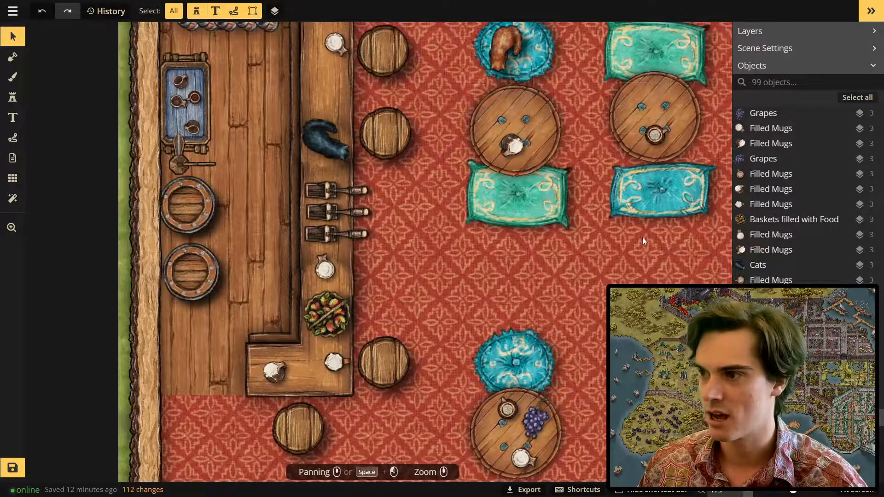
Step: Delete the remaining grapes from the lower-row tables
drag(598, 300, 473, 151)
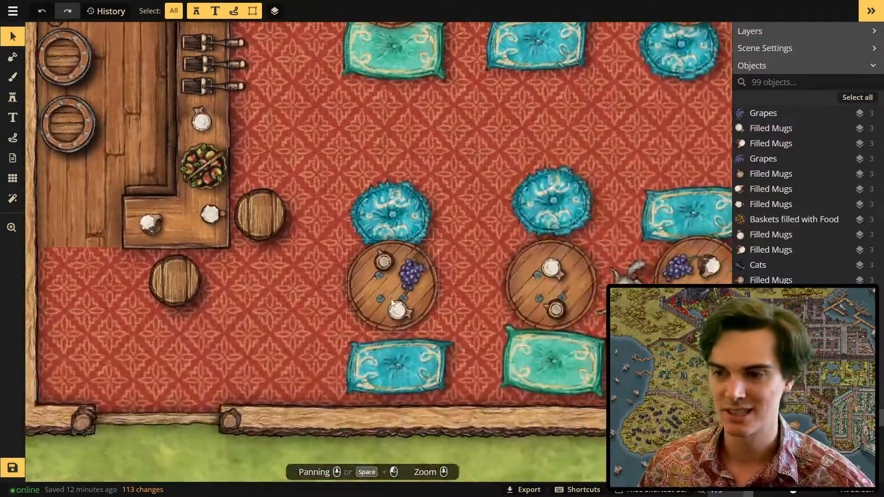
click(410, 275)
key(Delete)
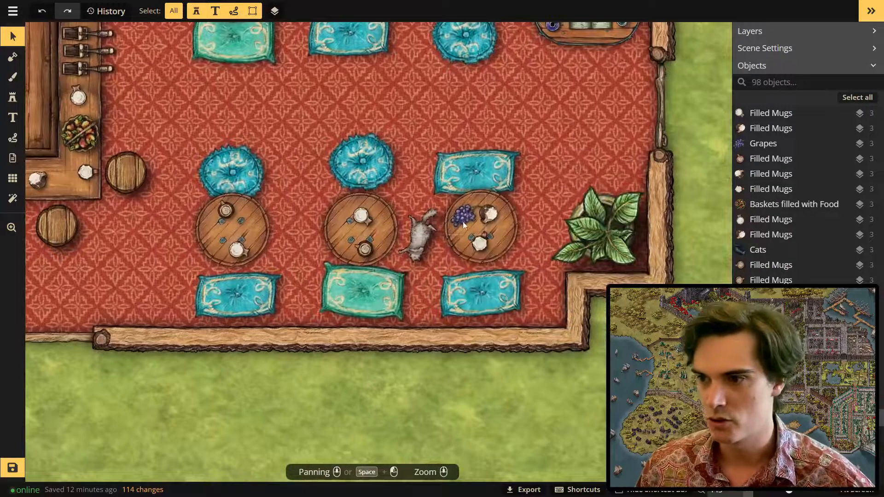
click(462, 222)
key(Delete)
scroll(460, 221, down, 1)
drag(447, 95, 448, 196)
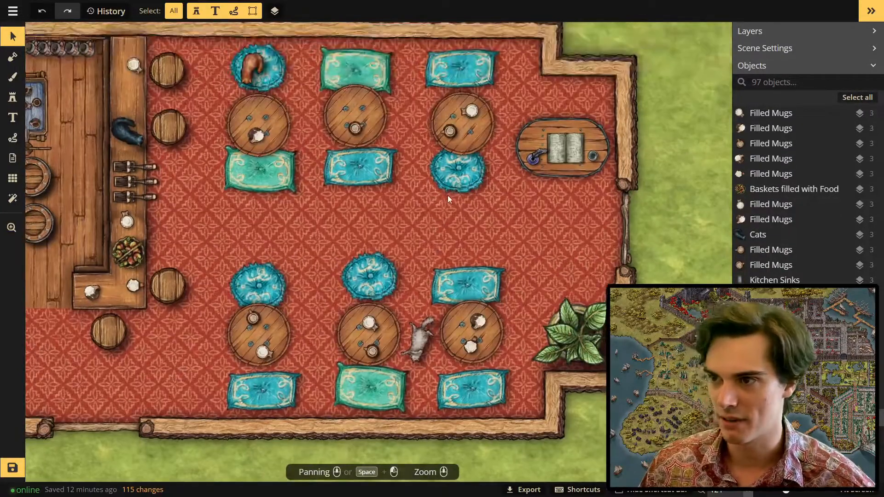
Step: Try the tomato basket stamp and choose a different food stamp from the catalog in its place
click(12, 98)
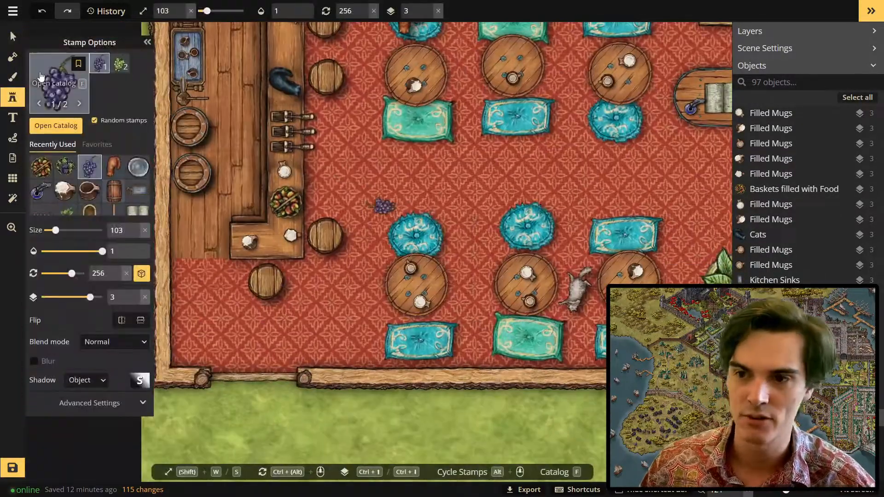
click(59, 78)
click(421, 258)
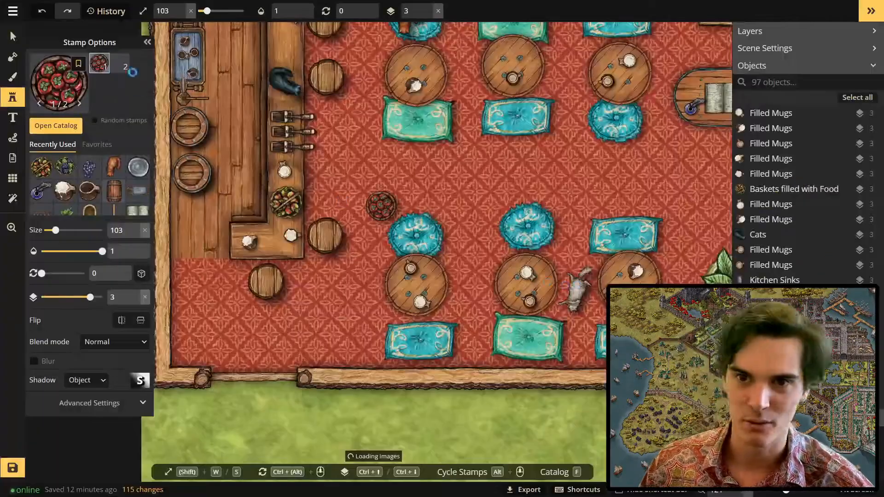
key(f)
click(375, 181)
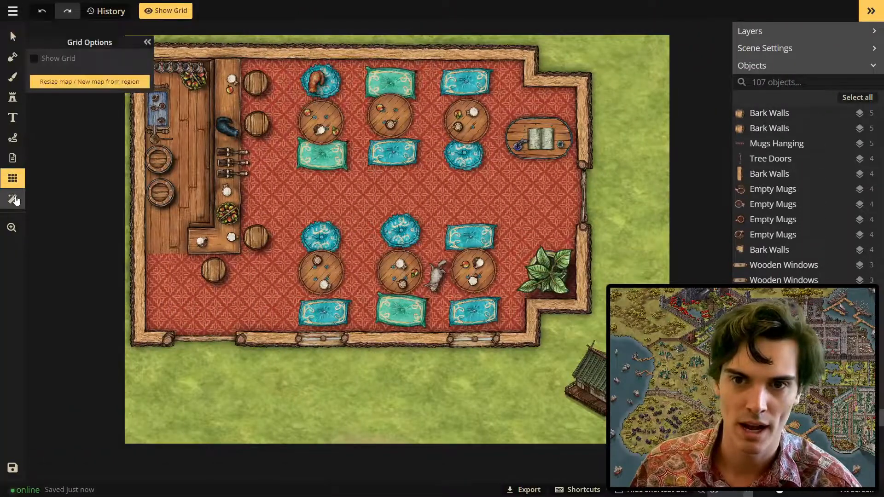
Step: Add a Clarity color filter to the map
click(13, 199)
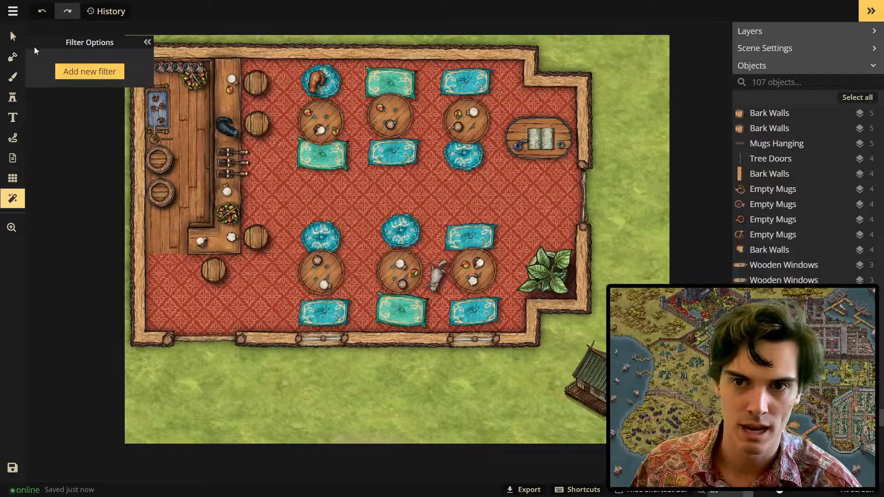
click(78, 75)
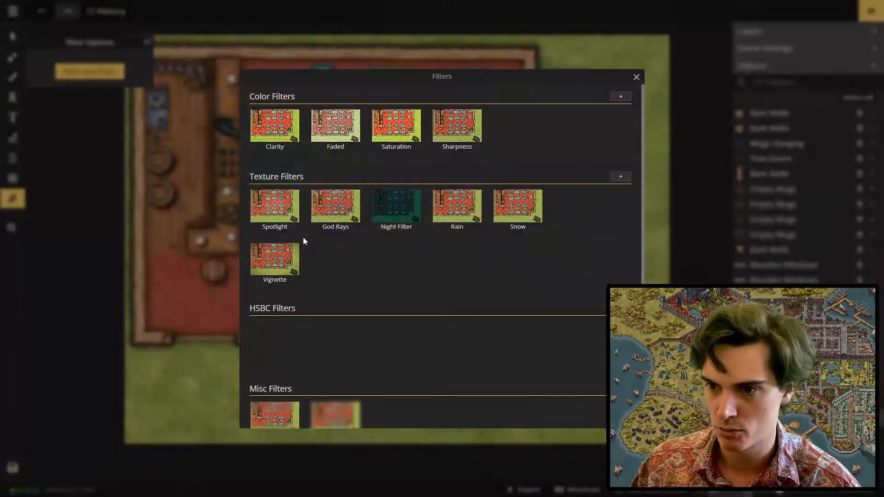
scroll(476, 245, down, 1)
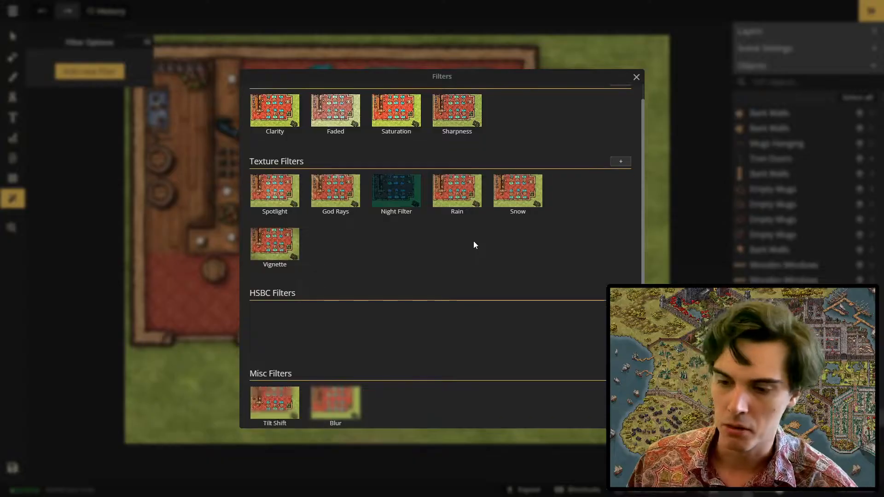
scroll(283, 322, up, 1)
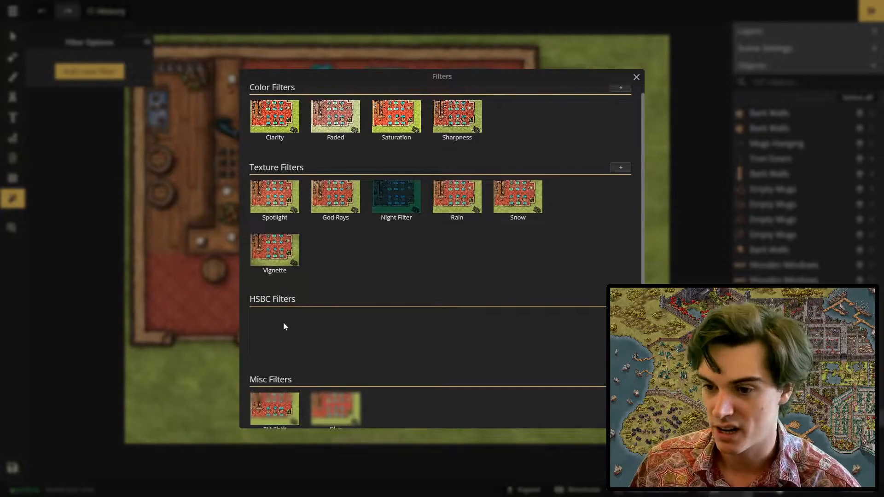
click(284, 122)
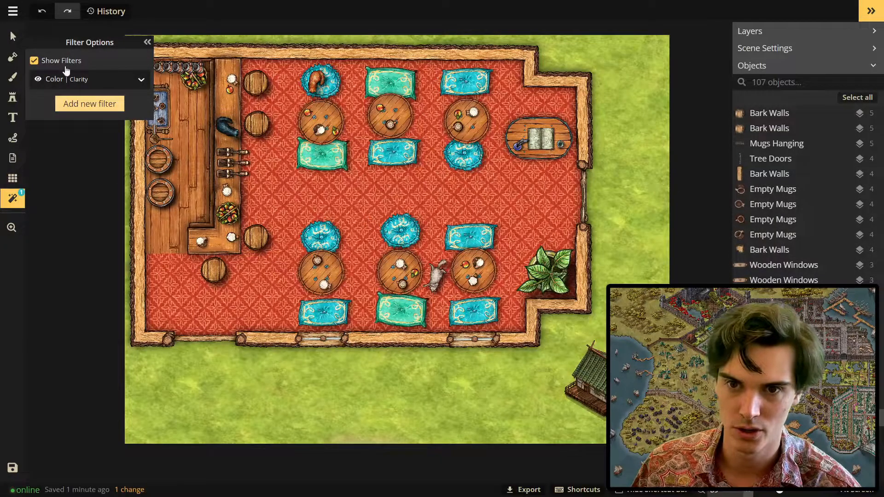
Step: Expand the Clarity filter's settings and toggle its visibility to compare the map with and without it
click(138, 81)
click(37, 80)
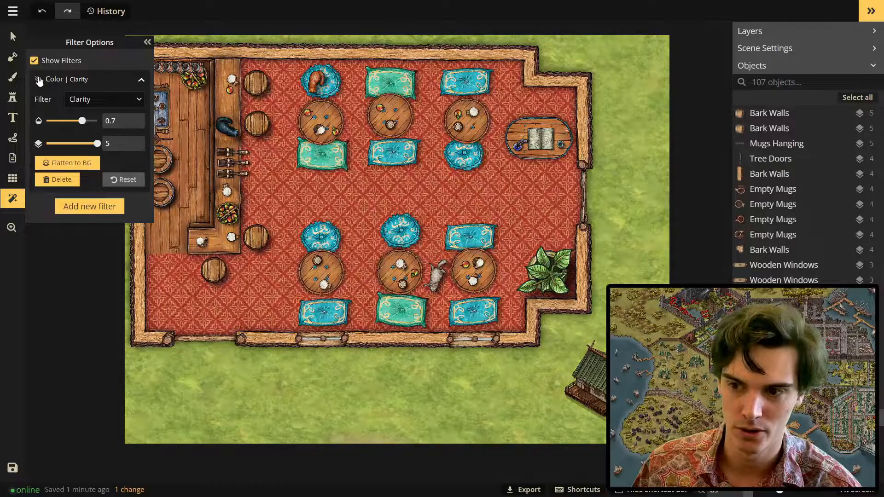
click(39, 81)
scroll(199, 317, down, 3)
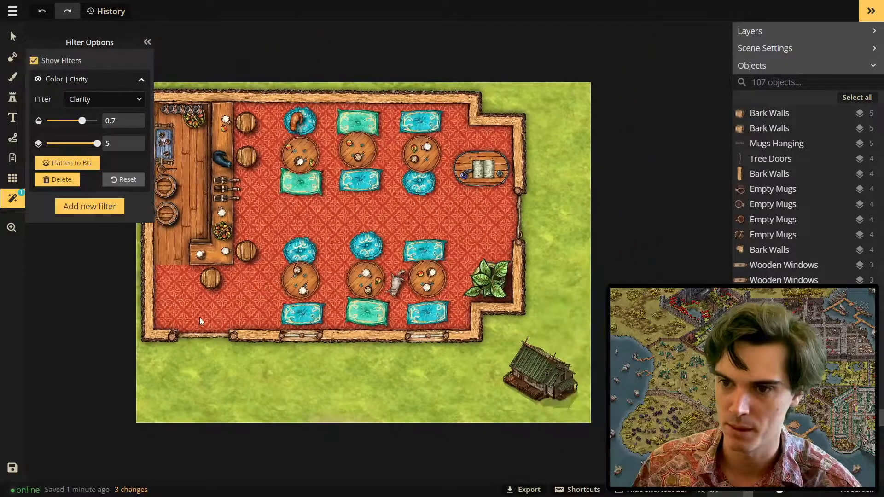
key(s)
scroll(211, 338, up, 3)
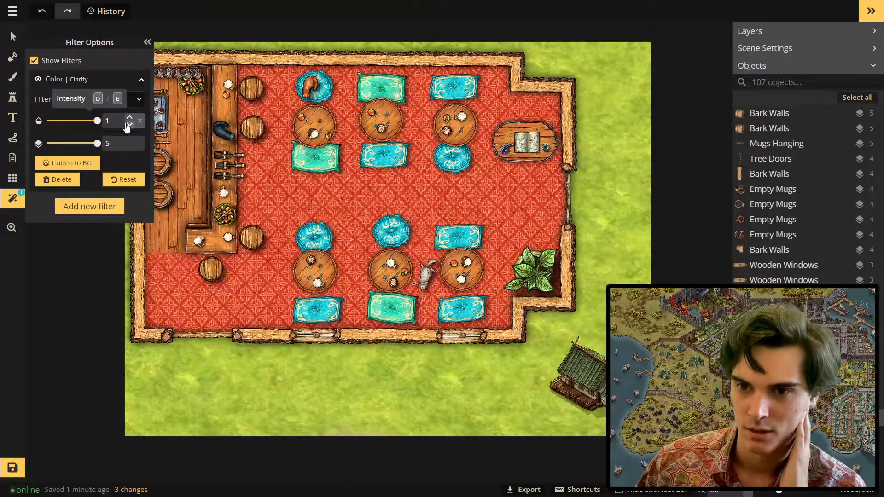
Step: Try the Clarity filter at intensity 0 and check how the tavern looks
drag(51, 122, 24, 130)
scroll(179, 252, down, 2)
key(space)
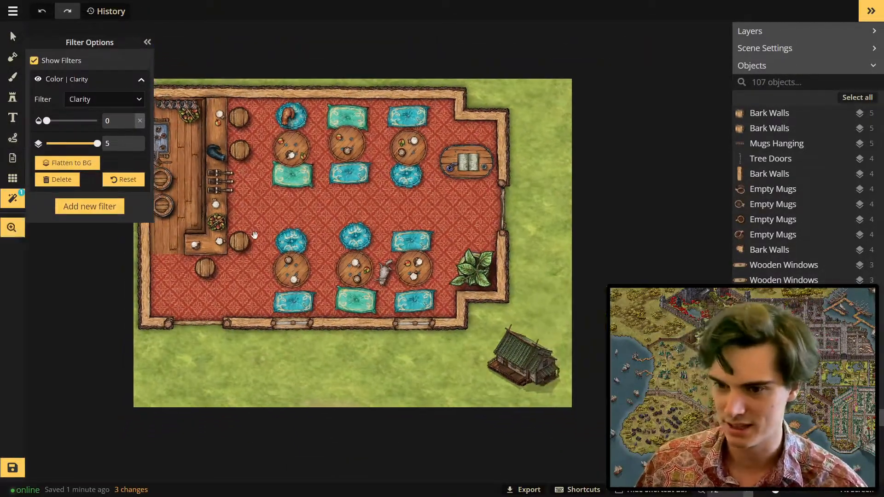
drag(253, 238, 322, 240)
scroll(322, 240, up, 3)
key(space)
drag(312, 198, 299, 189)
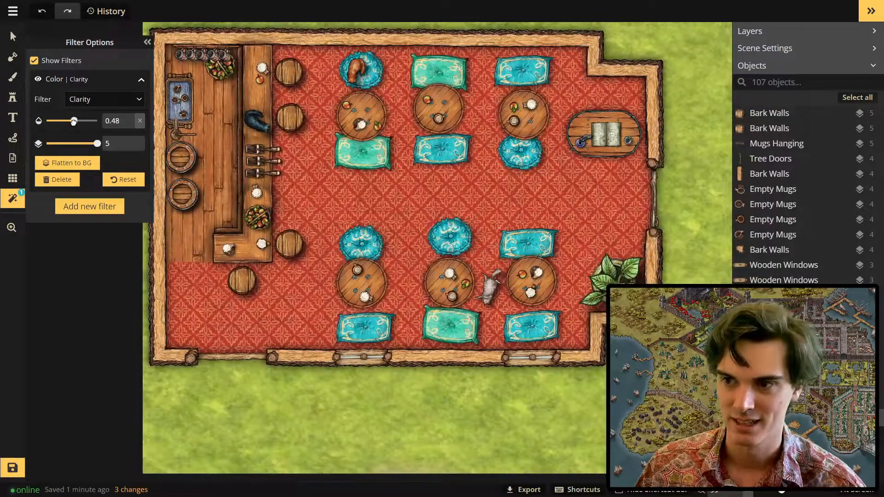
Step: Set the Clarity filter's intensity to 0.6
scroll(336, 181, down, 3)
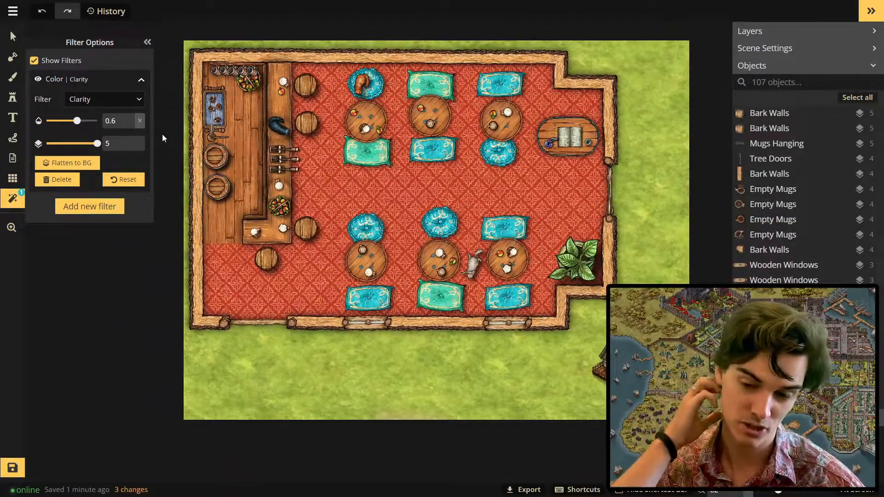
drag(130, 126, 133, 127)
click(129, 124)
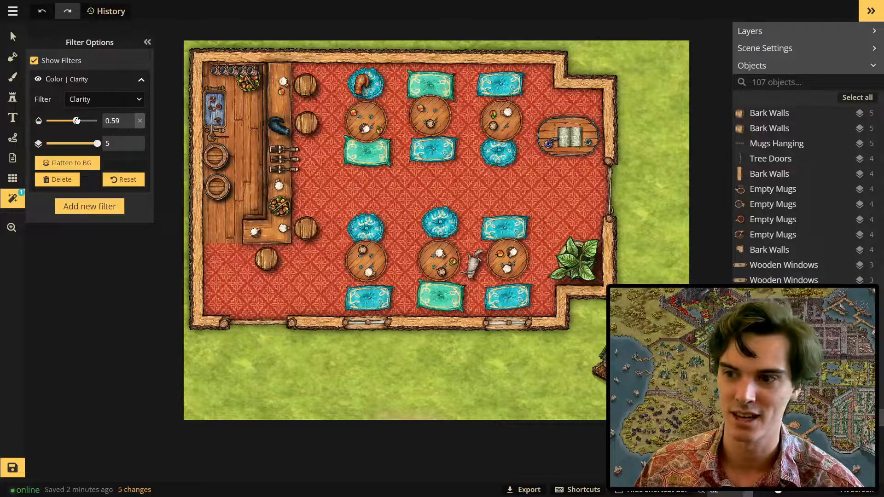
drag(77, 121, 78, 121)
key(v)
scroll(393, 185, up, 2)
drag(391, 187, 369, 187)
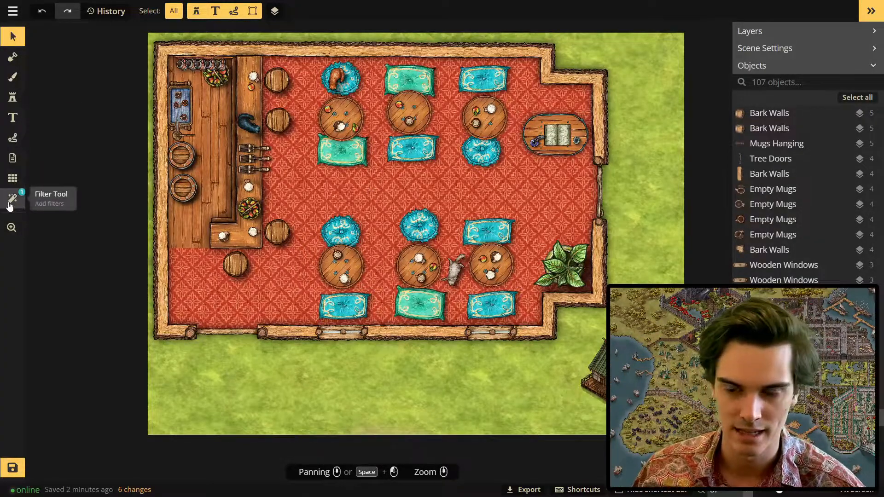
Step: Add the Night Filter texture filter to the map
click(13, 179)
click(12, 199)
click(89, 205)
click(396, 205)
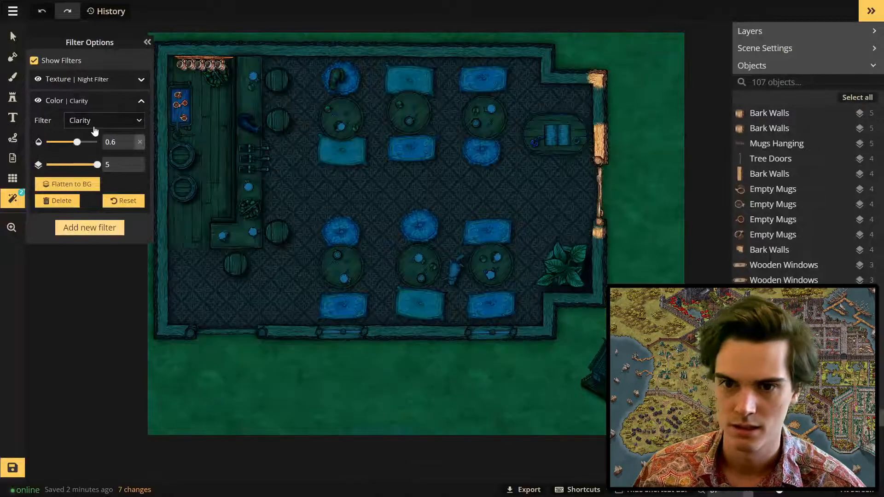
Step: Adjust the layers of the bark wall pieces beside the east doorway that stand out above the Night Filter
click(601, 146)
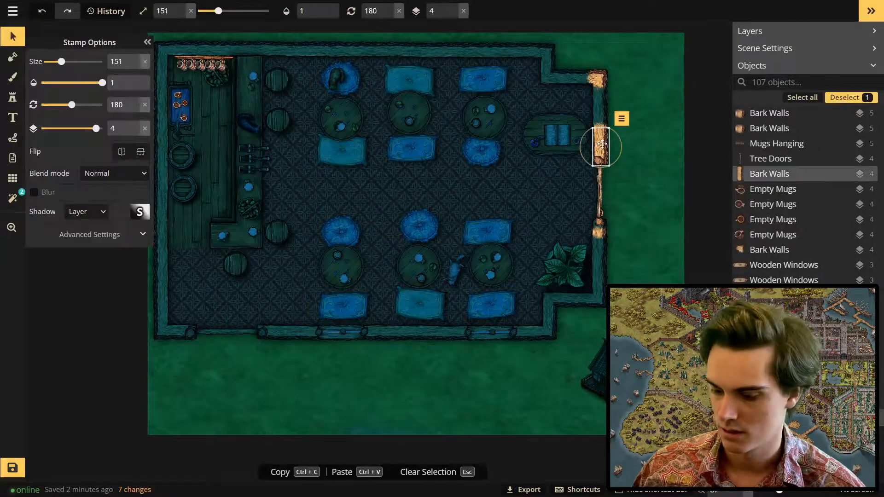
key(Page_Down)
drag(608, 143, 565, 183)
click(579, 174)
key(Page_Down)
key(Page_Down)
key(Page_Up)
scroll(578, 177, up, 1)
Step: Raise the Night Filter's layer so it covers the walls, door and mugs as well
click(12, 199)
click(91, 80)
drag(89, 211, 95, 211)
Step: Search the stamp catalog for "light" and choose the Shamrock Lantern Light stamp
click(13, 37)
drag(313, 239, 382, 196)
scroll(433, 240, down, 1)
drag(305, 212, 274, 195)
click(12, 97)
click(59, 126)
drag(189, 47, 115, 50)
text(light)
scroll(237, 203, down, 4)
click(222, 250)
Step: Place the lantern at size 141 on the carpet between the bar and the tables, on layer 4
click(381, 202)
click(102, 297)
drag(103, 297, 96, 297)
drag(376, 264, 409, 226)
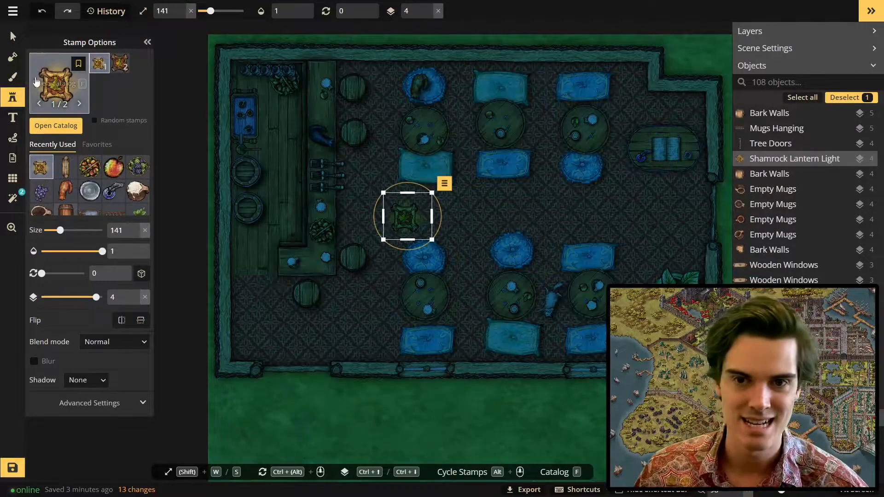
Step: Choose the Lights stamp from the catalog and place it at size 121 over the west window of the south wall
click(59, 83)
click(277, 187)
drag(423, 321, 351, 251)
key(s)
click(354, 251)
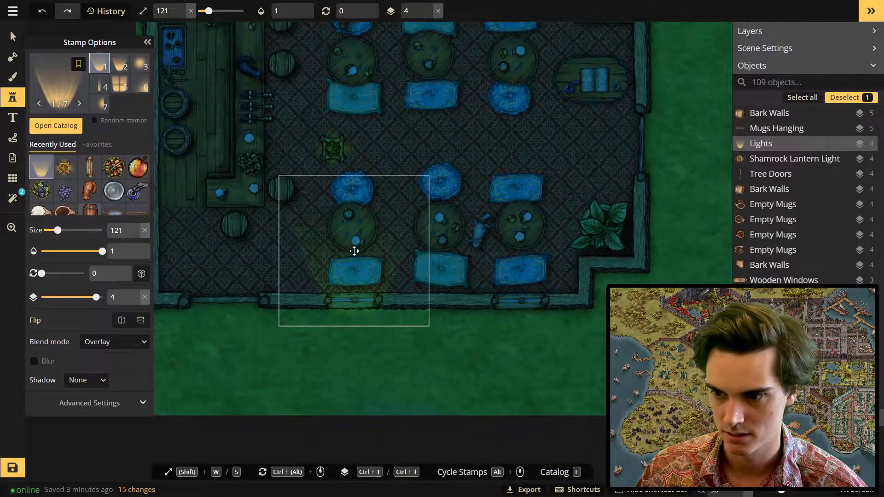
Step: Set the Night Filter's layer to -5
click(13, 198)
drag(93, 189, 45, 213)
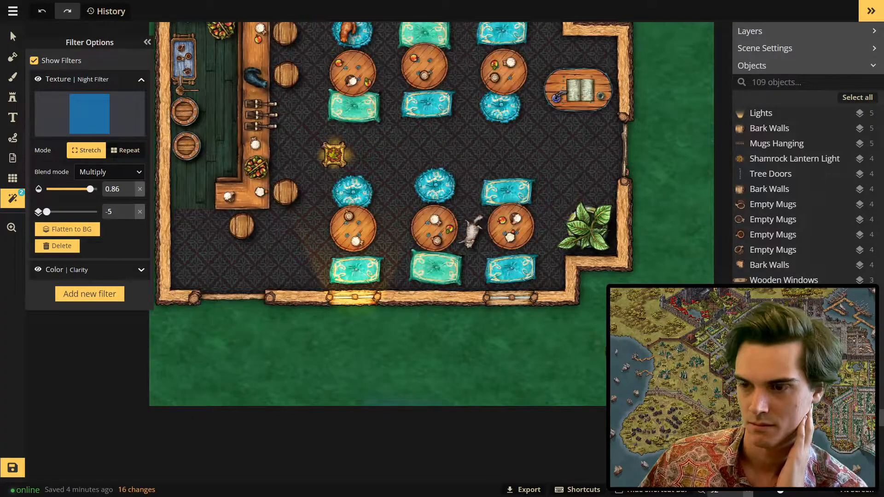
key(b)
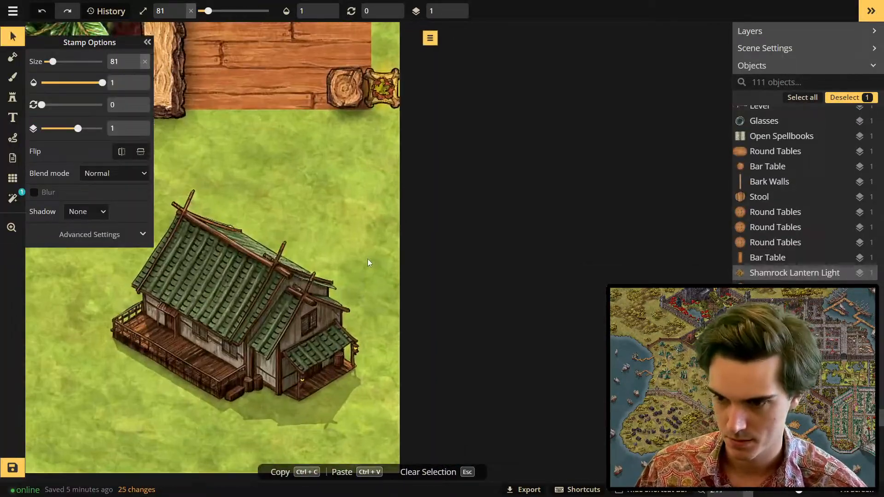
Step: Examine the porch and railings of the Eastern Building 3 stamp as reference for the tavern's exterior
click(381, 92)
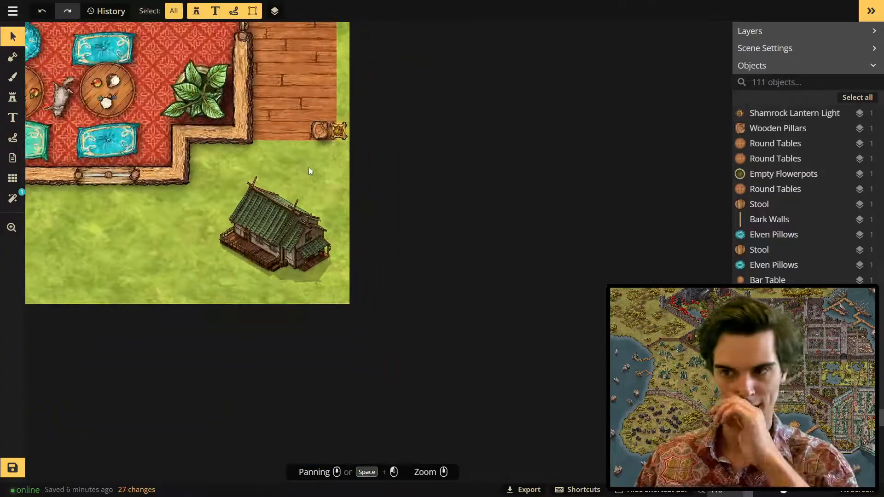
scroll(309, 167, up, 3)
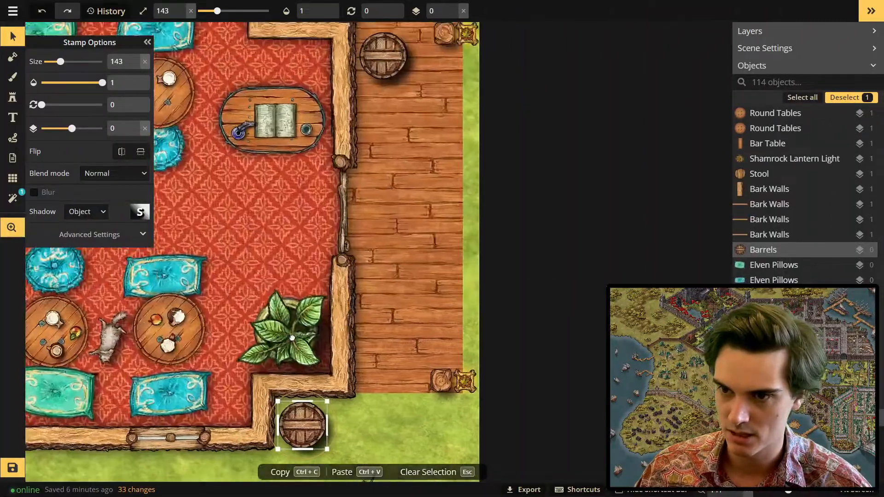
drag(292, 338, 278, 105)
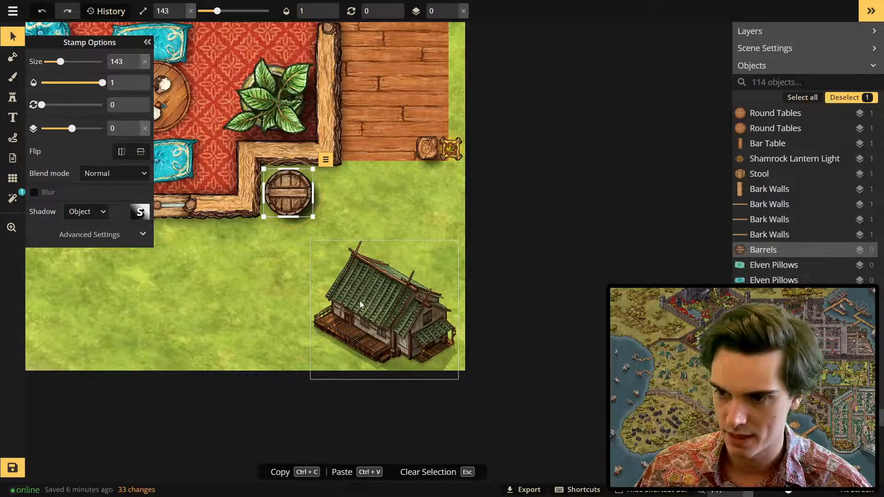
scroll(360, 307, down, 2)
scroll(360, 307, up, 1)
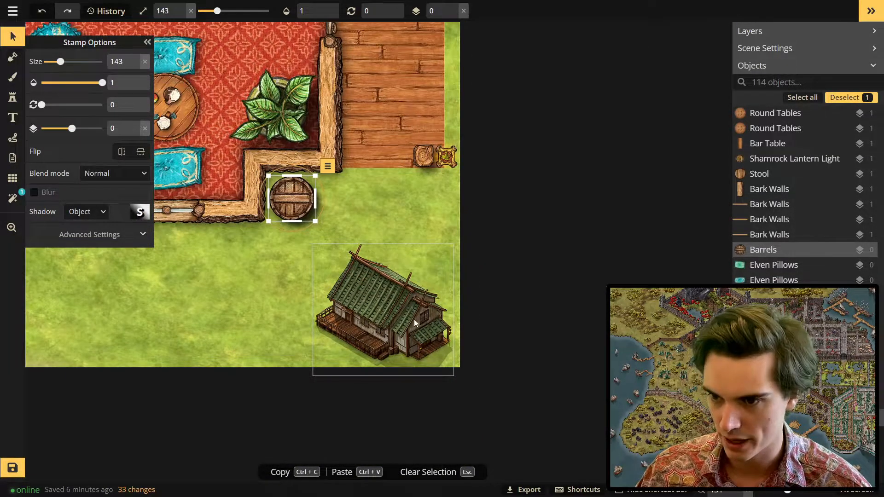
scroll(413, 319, down, 5)
scroll(331, 180, up, 3)
drag(364, 192, 307, 130)
Step: Search the stamp catalog for "Railing" and choose the Ship Railings stamp
click(318, 141)
scroll(334, 161, up, 1)
click(317, 162)
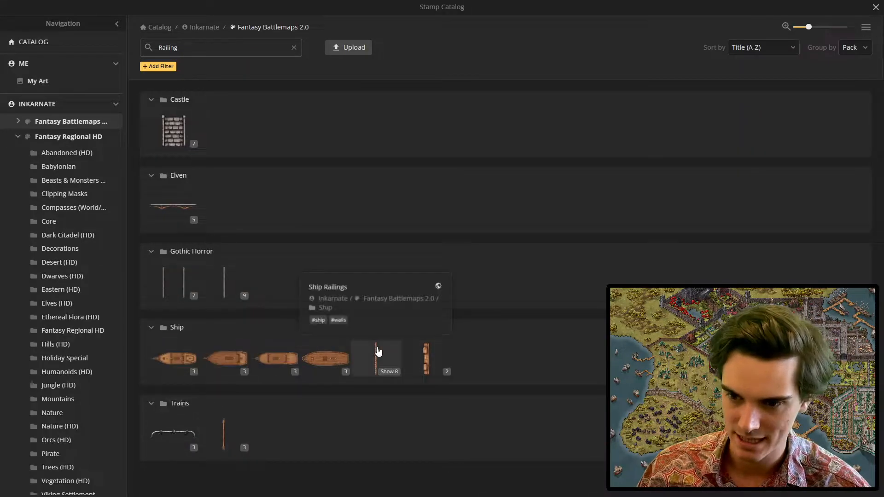
click(379, 355)
Step: Shrink the Ship Railings stamp to size 54 and place railings beside the potted plant and above the spellbook table
key(s)
key(s)
click(326, 270)
key(ctrl+z)
key(s)
key(s)
key(s)
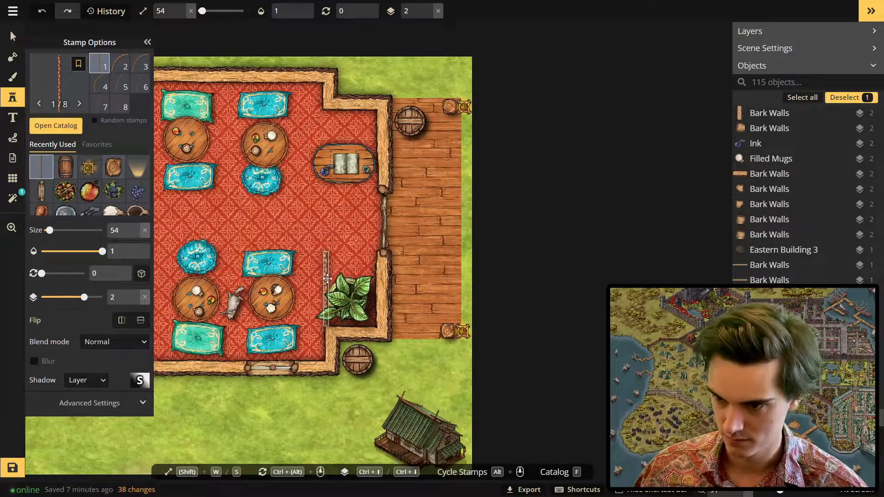
click(346, 162)
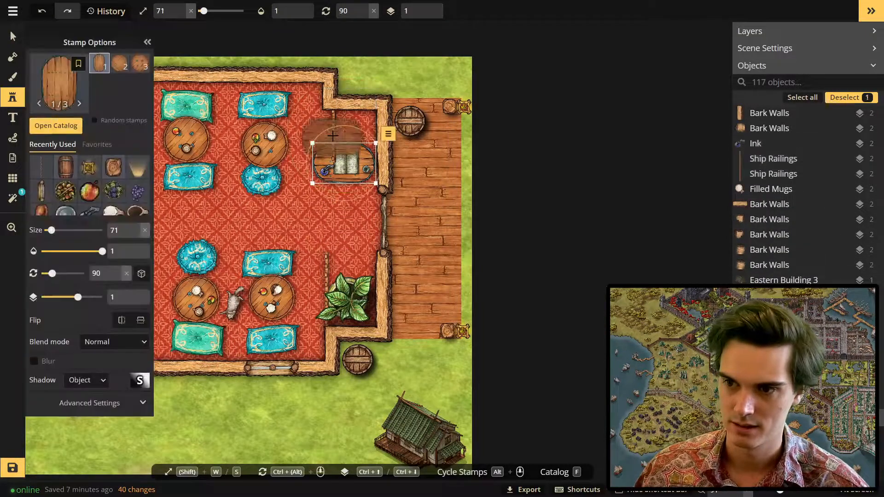
Step: Delete the extra table stamp at the spellbook table
click(12, 36)
drag(314, 210, 363, 186)
drag(380, 113, 387, 408)
scroll(396, 324, up, 5)
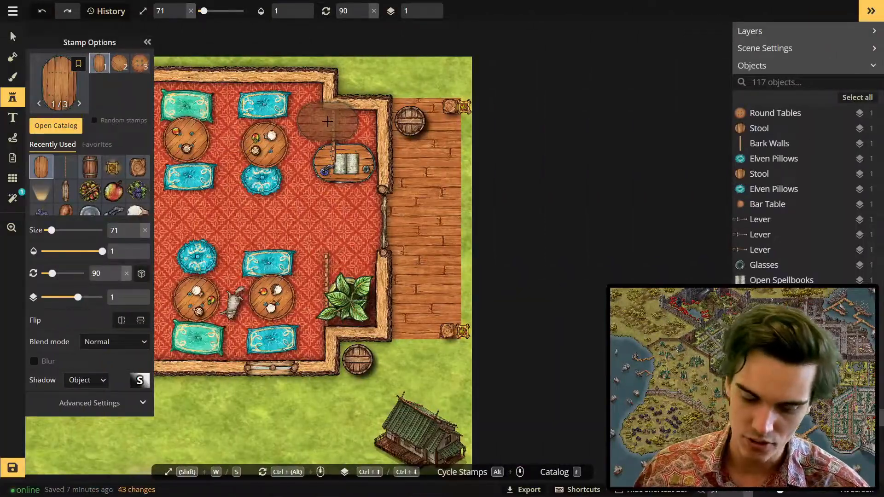
key(Escape)
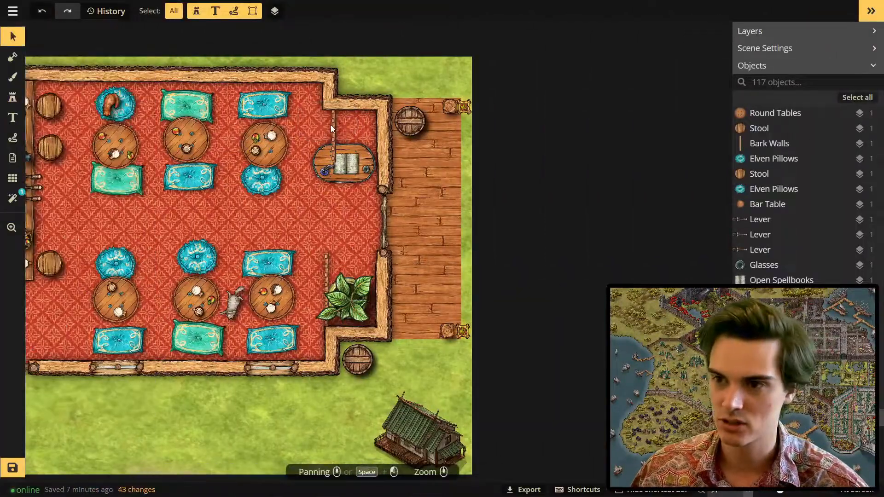
click(334, 129)
key(Delete)
Step: Move the railing from the spellbook table to the grass below the south wall's east corner, at size 64 and rotation 180
drag(314, 210, 363, 185)
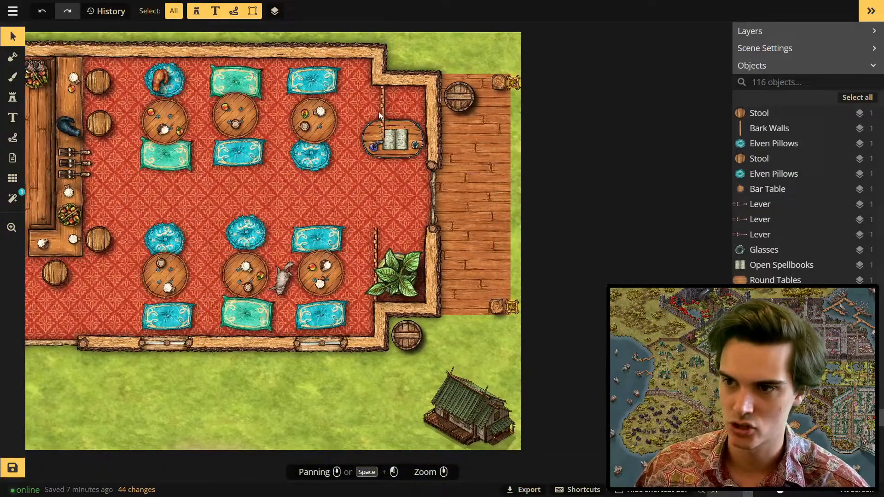
scroll(388, 295, down, 10)
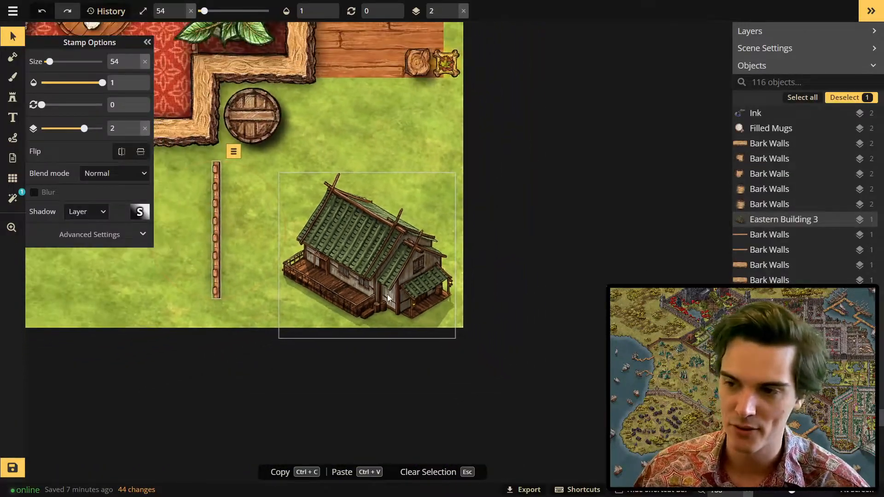
scroll(387, 297, down, 5)
drag(422, 303, 383, 223)
scroll(394, 243, up, 4)
scroll(394, 243, down, 2)
drag(460, 303, 463, 302)
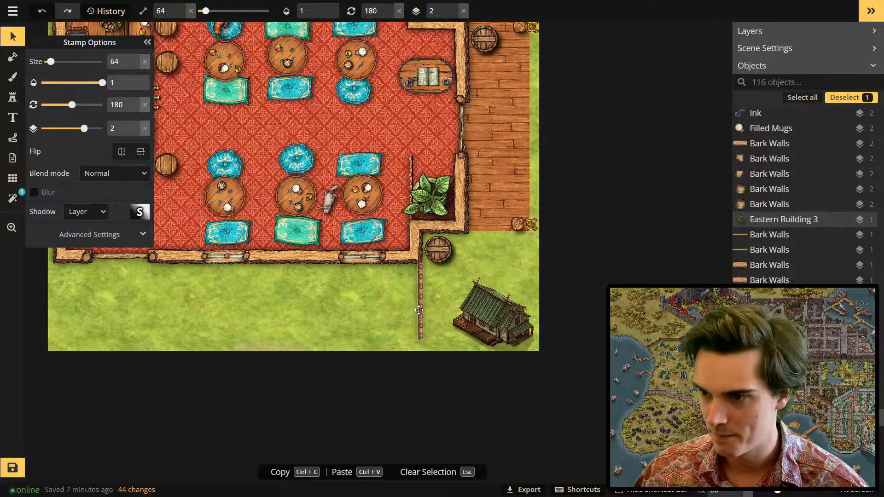
Step: Duplicate the outdoor railing and position the copy below the building's southwest corner, with rotation 0
key(ctrl+c)
key(ctrl+v)
drag(420, 310, 101, 321)
drag(286, 318, 285, 302)
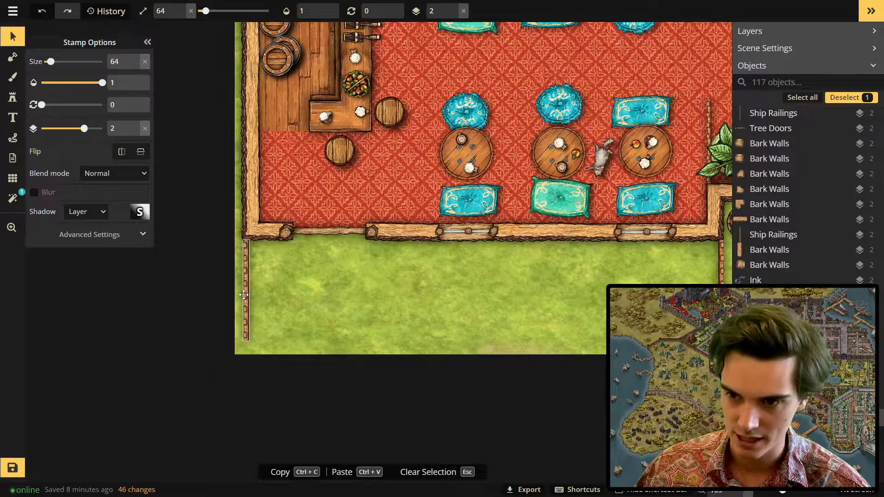
Step: Add another railing copy at the foot of the southwest railing and rotate it to 270 degrees
scroll(292, 319, down, 2)
scroll(292, 319, down, 1)
drag(291, 319, 286, 290)
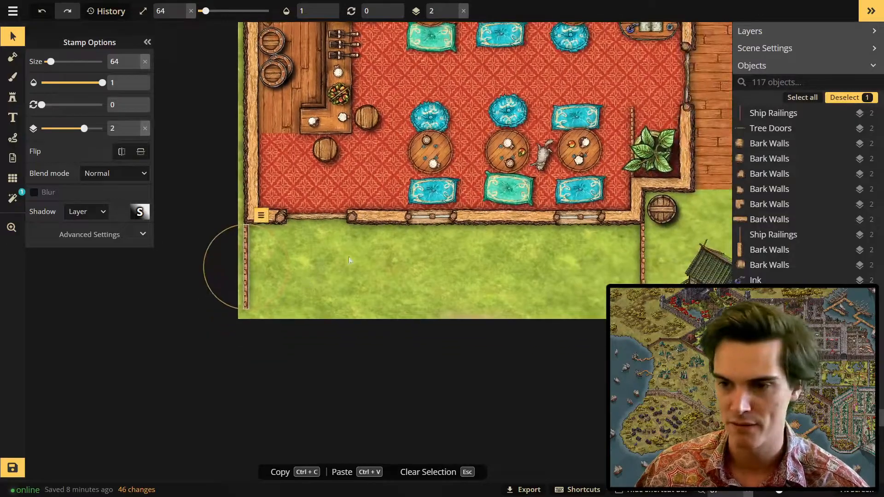
click(335, 261)
drag(338, 257, 241, 306)
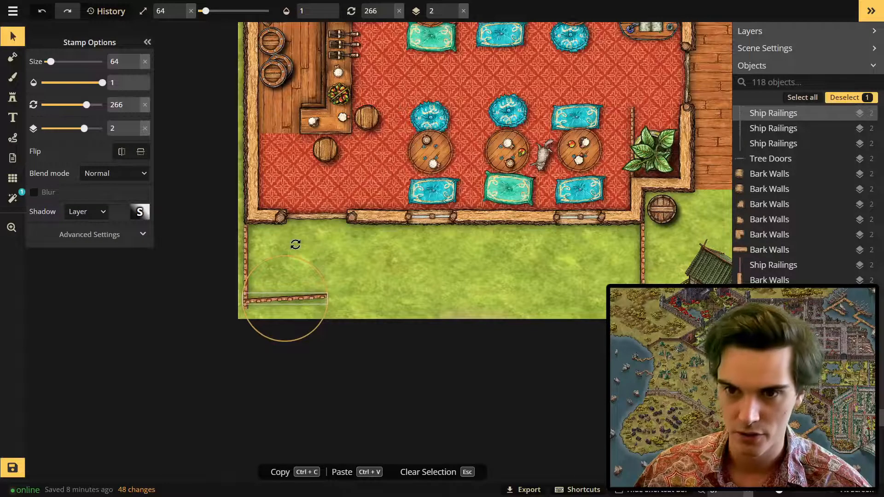
drag(298, 246, 300, 246)
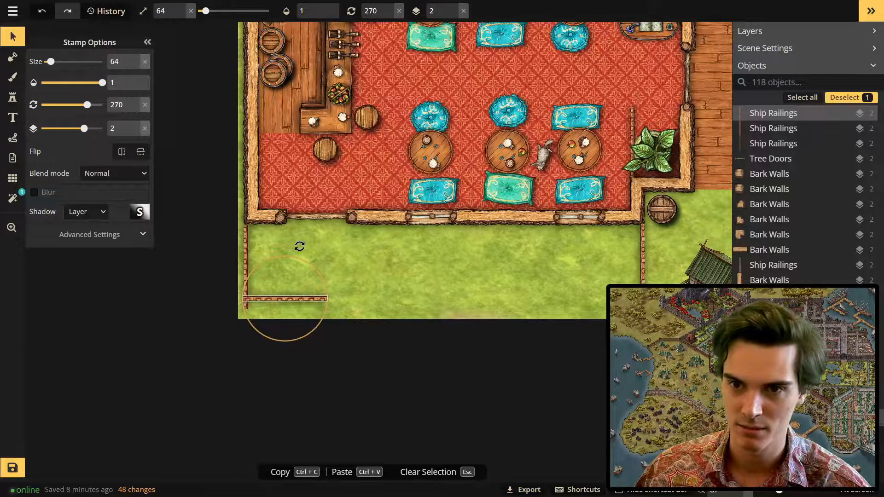
Step: Align the horizontal railing with the foot of the southwest railing and extend it east with four copies until it meets the southeast railing
drag(298, 301, 298, 312)
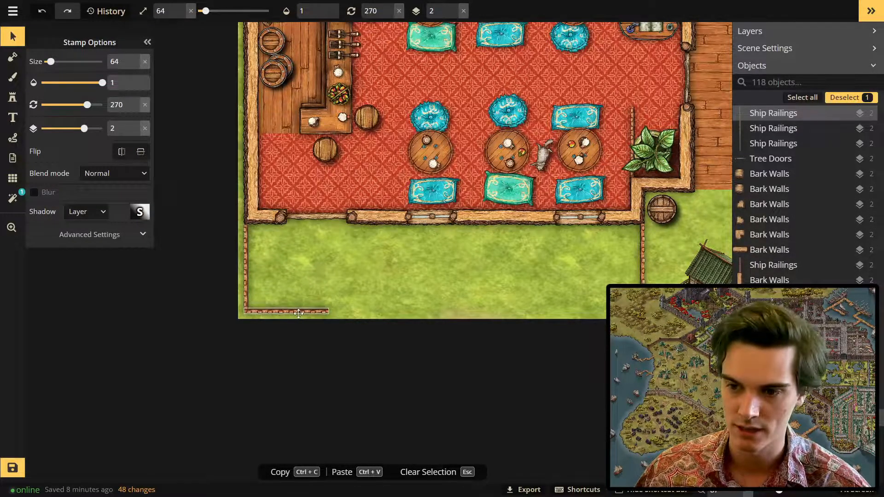
scroll(286, 309, up, 1)
key(ctrl+v)
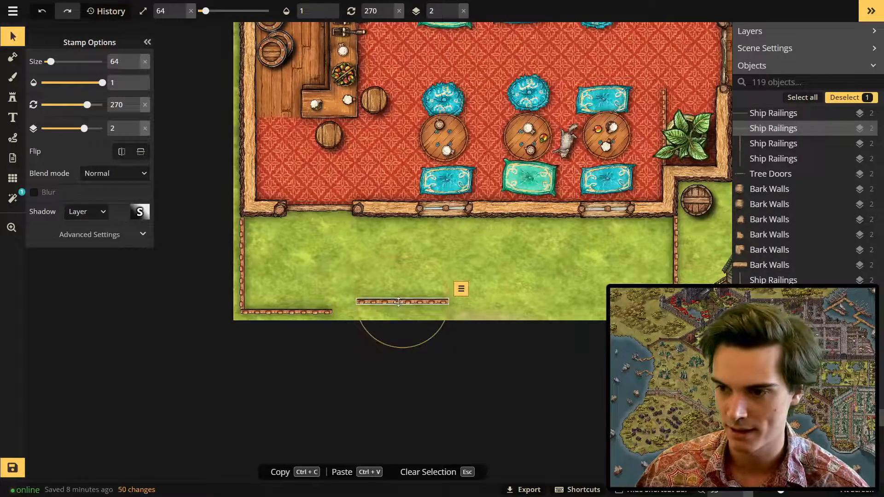
drag(400, 309, 374, 313)
key(ctrl+v)
drag(444, 309, 481, 313)
drag(546, 287, 329, 257)
key(ctrl+v)
mouse_move(394, 275)
mouse_down()
mouse_move(341, 283)
mouse_move(409, 283)
mouse_up()
key(ctrl+v)
scroll(472, 256, up, 3)
key(Escape)
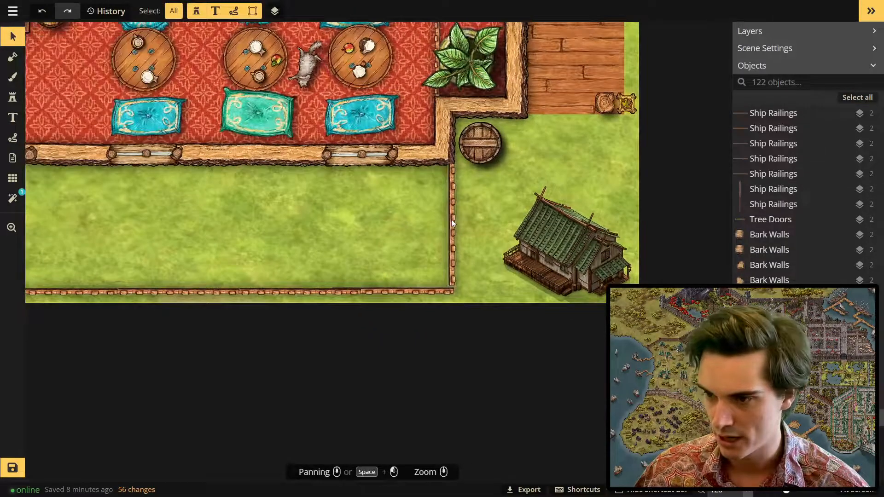
click(451, 220)
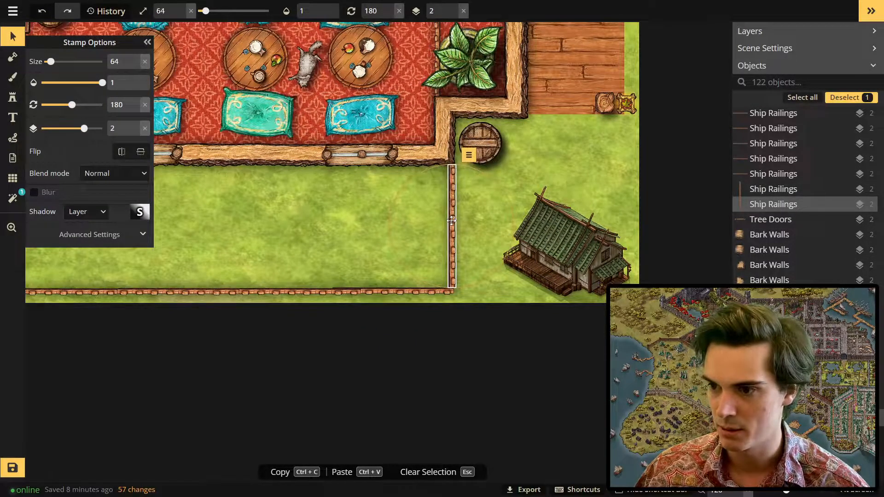
click(367, 216)
Step: Delete the extra barrel overlapping the southern barrel behind the bar
scroll(367, 216, down, 3)
scroll(501, 305, down, 2)
drag(348, 212, 444, 313)
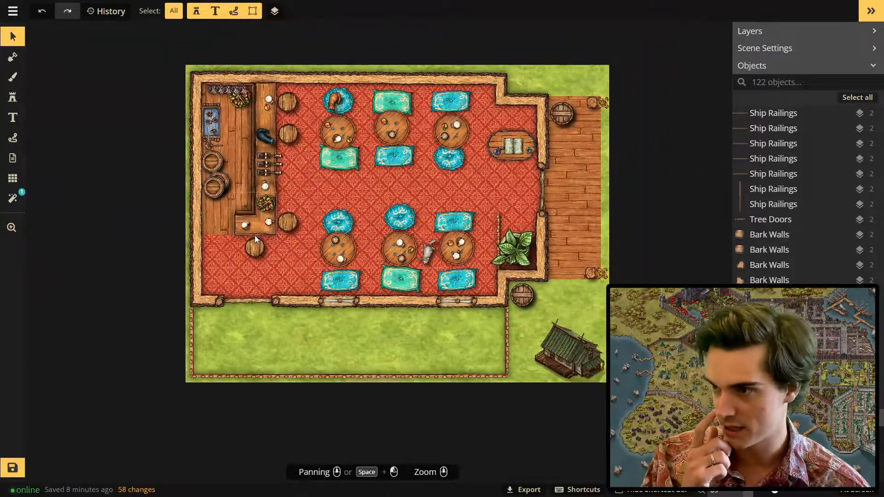
click(225, 176)
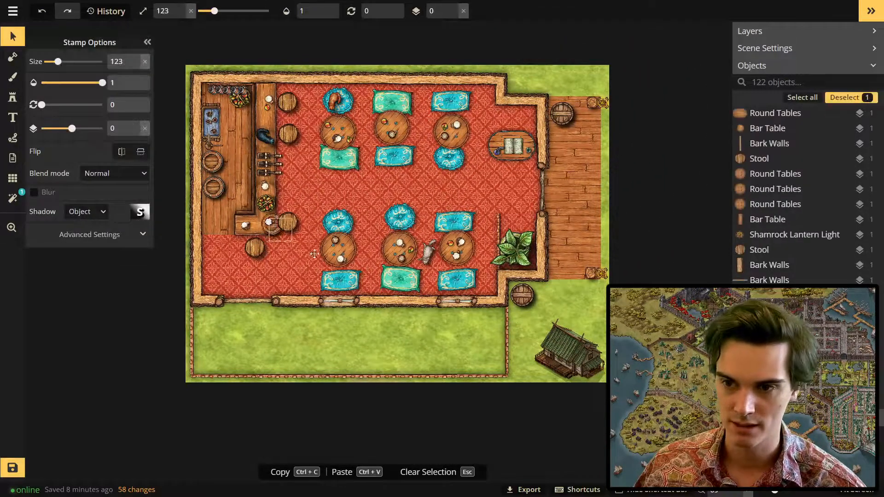
key(Delete)
Step: Copy the northern barrel behind the bar and place the duplicate beside the outdoor barrel at the building's southeast corner
scroll(300, 312, up, 1)
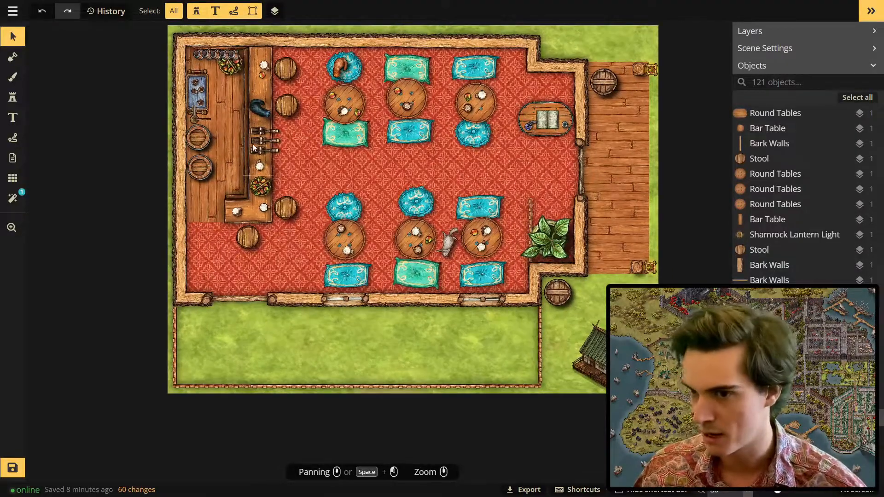
click(199, 138)
key(ctrl+c)
scroll(556, 316, up, 2)
key(ctrl+v)
mouse_move(552, 327)
mouse_down()
mouse_move(533, 323)
mouse_move(541, 331)
mouse_move(540, 322)
mouse_up()
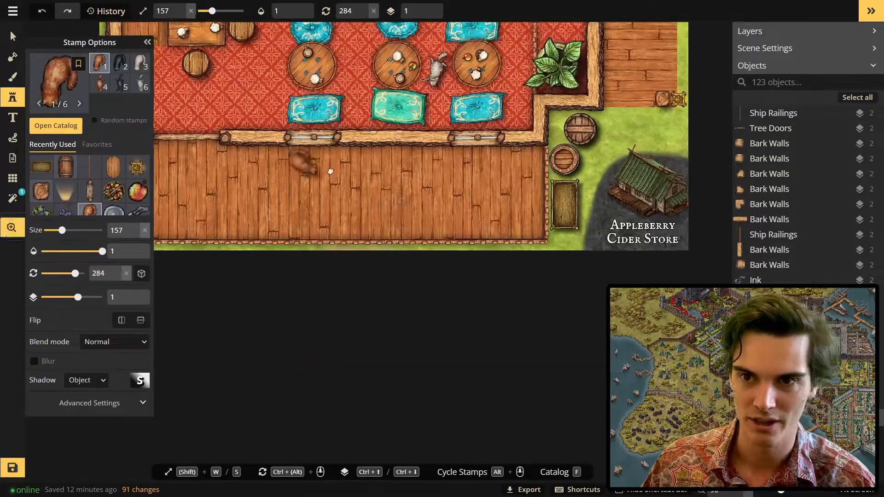
Step: Place three Cats stamps on the southern deck: a brown one to the southwest, a white one near the wall and a black one southeast
click(263, 214)
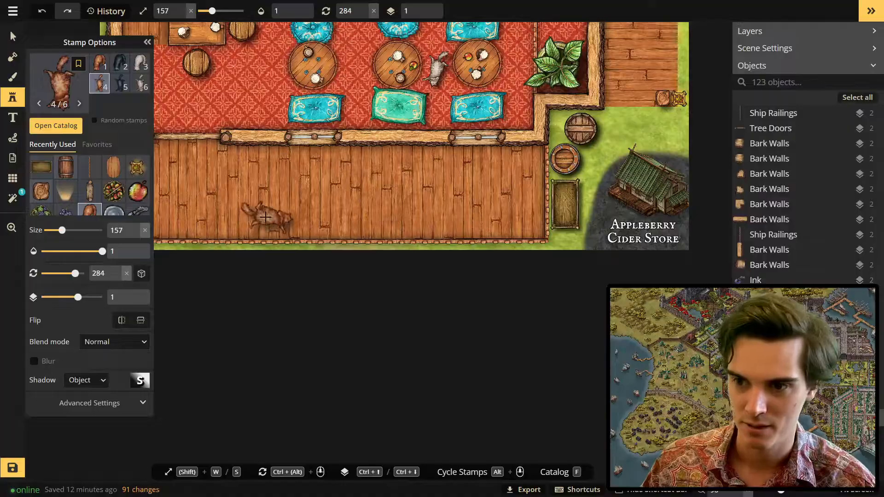
click(363, 169)
click(528, 225)
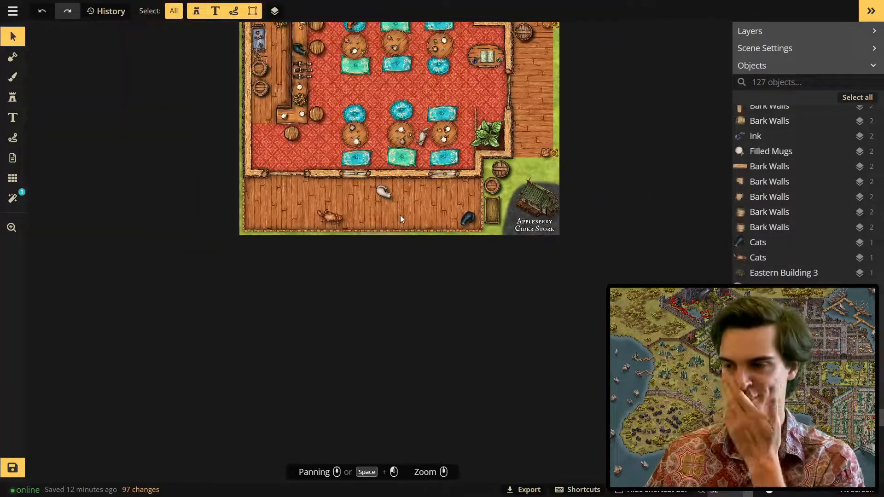
Step: Delete the railing beside the potted plant inside the tavern and save the map
scroll(400, 214, down, 2)
drag(488, 74, 365, 155)
scroll(327, 187, up, 4)
click(410, 195)
key(Delete)
key(ctrl+s)
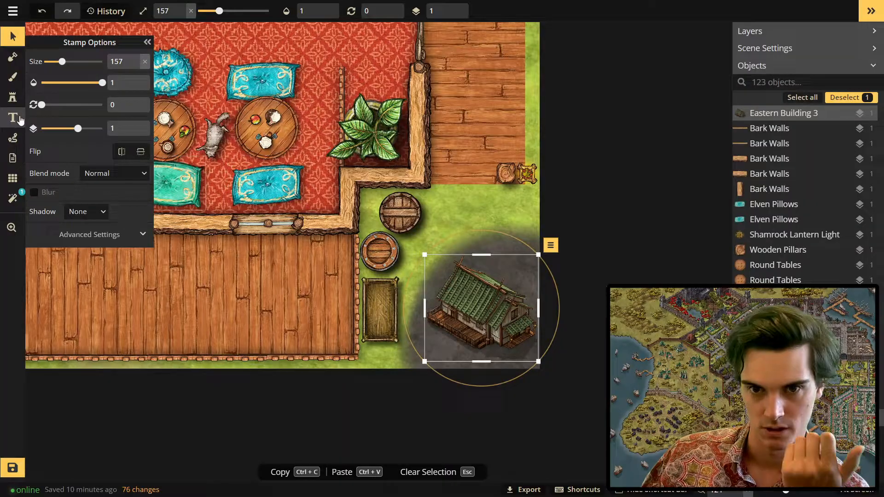
Step: Add the two-line label "Appleberry / Cider Store" at the Eastern Building 3 stamp in IM Fell English SC, size 24
click(13, 117)
click(480, 328)
text(Appleberry)
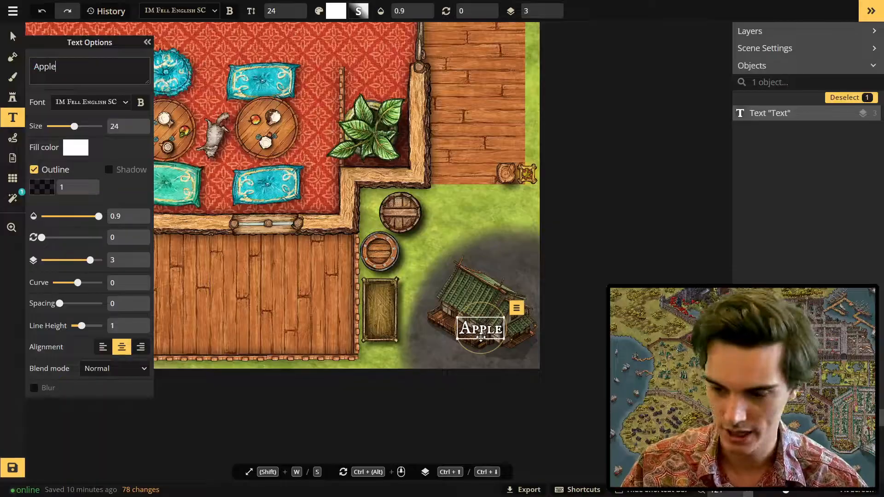
key(Return)
text(Cider Store)
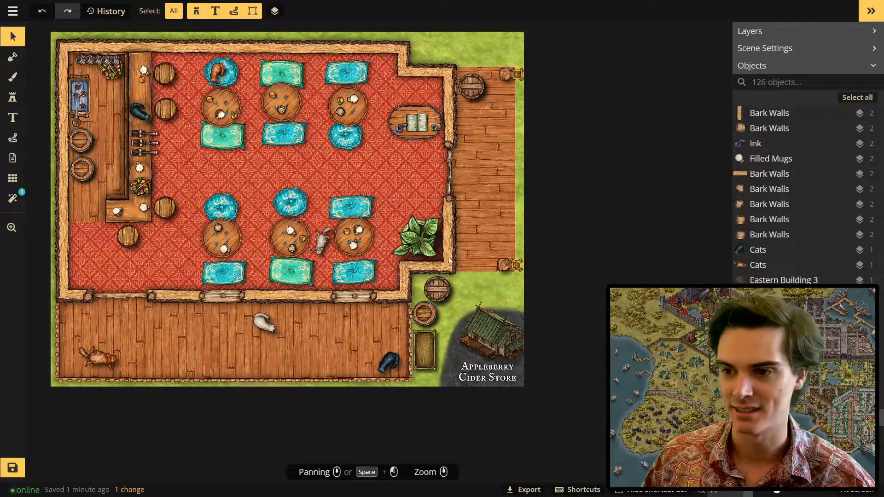
Step: Move the brown cat from the northwest cushion to the northeast cushion in the top row
drag(216, 80, 341, 80)
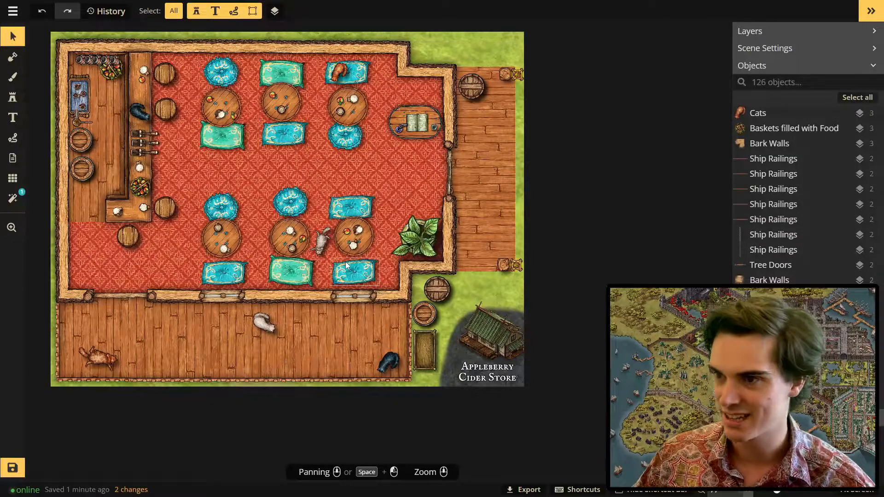
Step: Duplicate the southern bar stool, place the copy at the north side of the spellbook table and save the map
click(172, 212)
key(ctrl+c)
key(ctrl+v)
drag(179, 217, 414, 105)
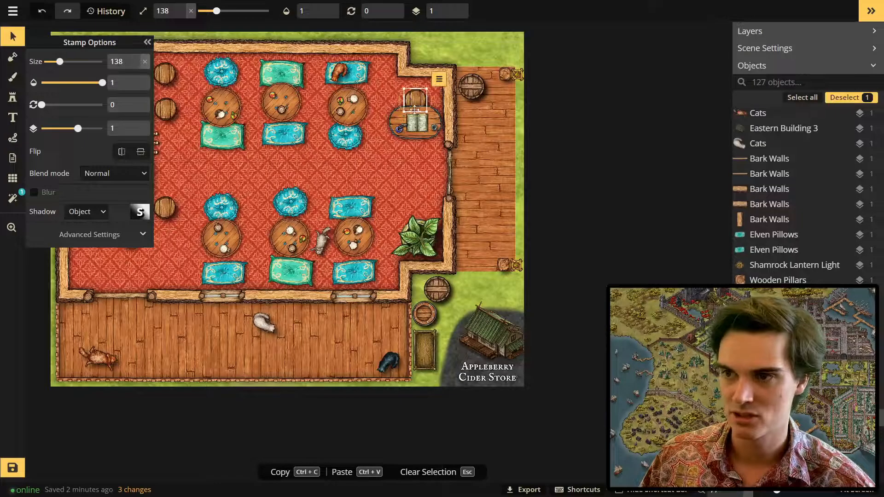
key(Escape)
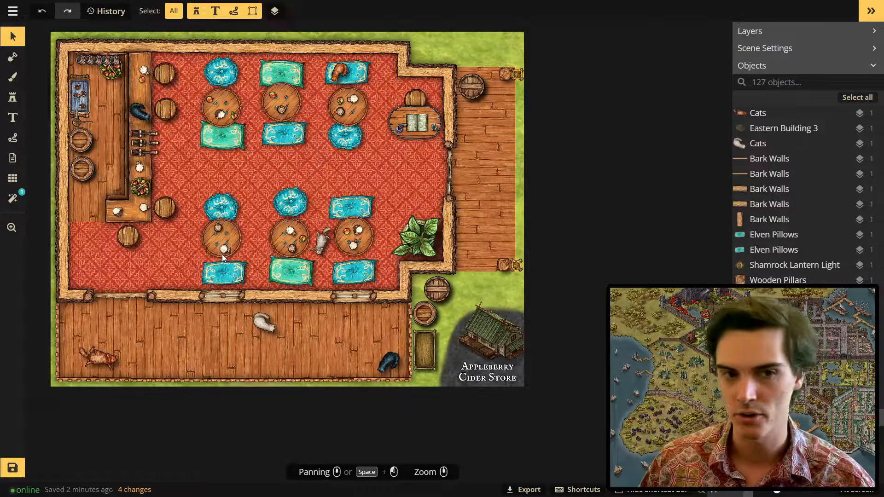
scroll(222, 256, down, 1)
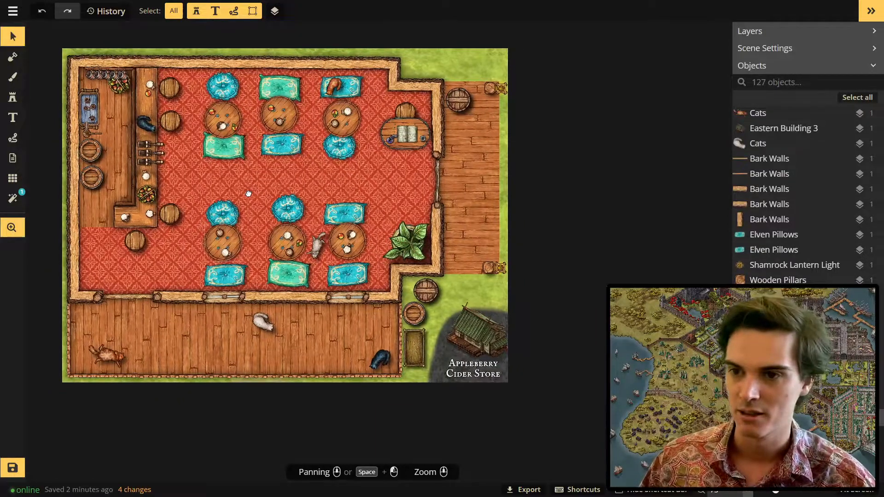
key(ctrl+s)
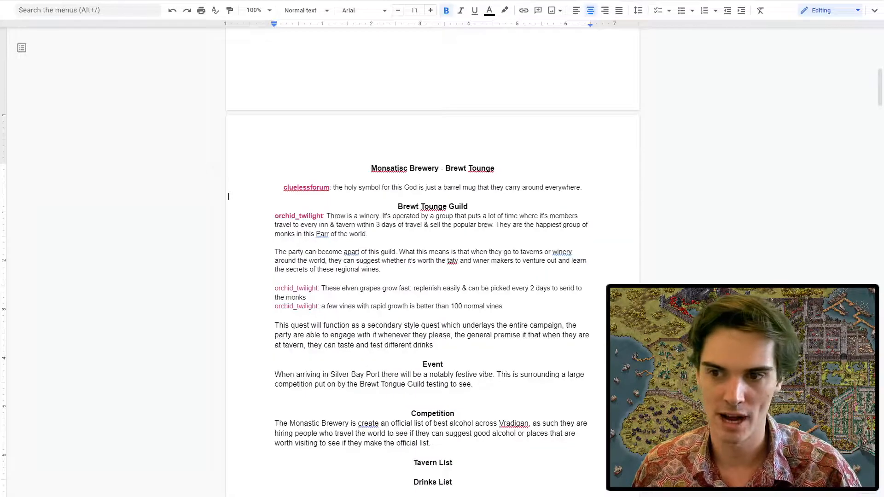
Step: Switch to the Brewt Tounge Guild quest notes and the DnD SandBox page to look through the quest text and the published map posts
scroll(432, 230, down, 7)
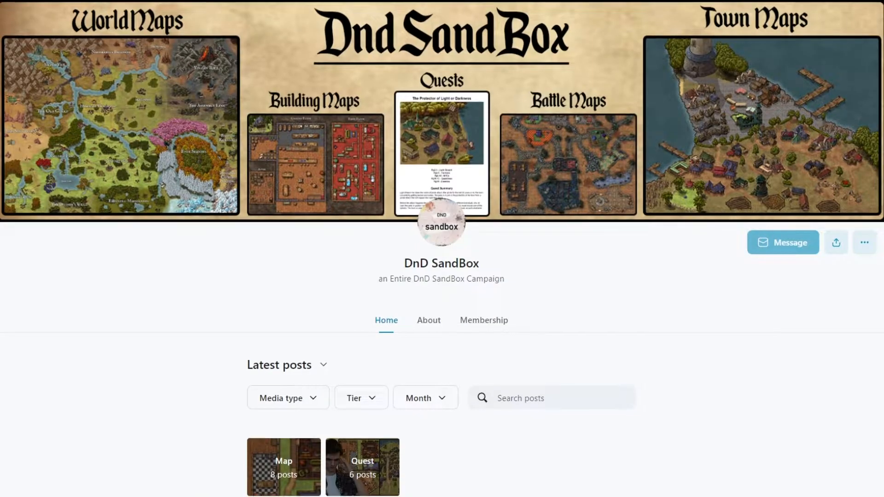
scroll(442, 249, down, 7)
scroll(442, 248, down, 15)
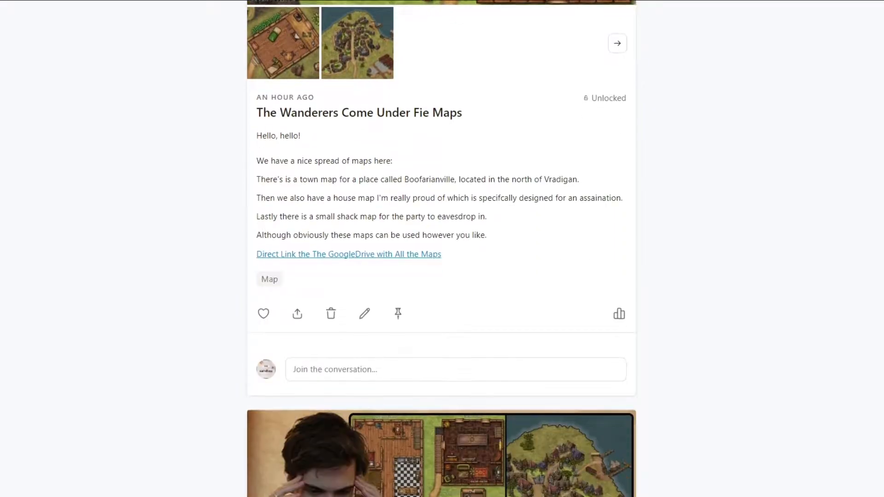
scroll(442, 248, down, 18)
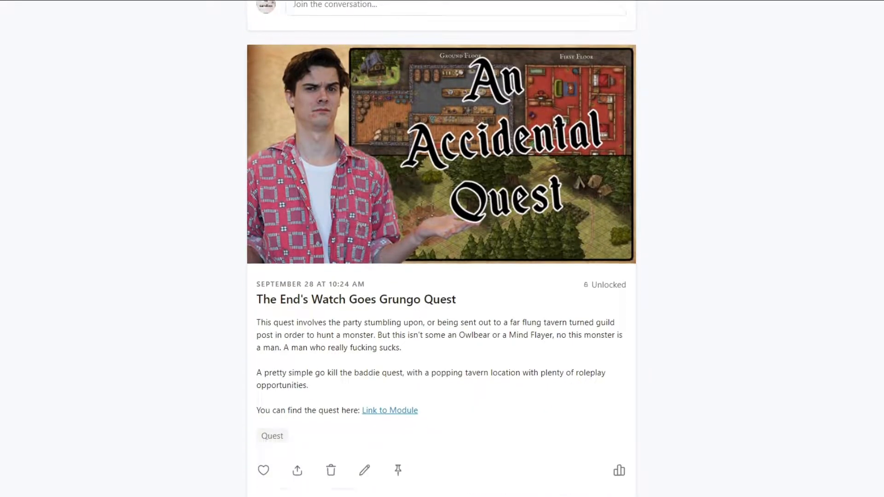
scroll(442, 249, down, 18)
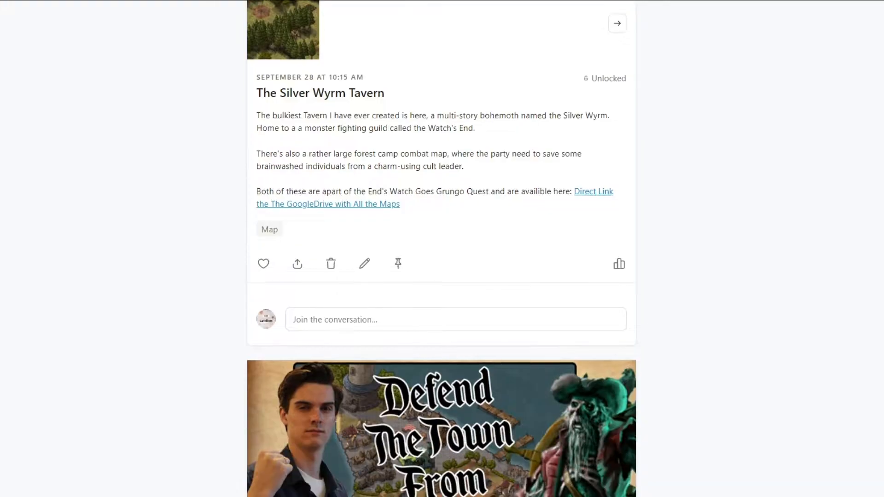
scroll(442, 248, down, 18)
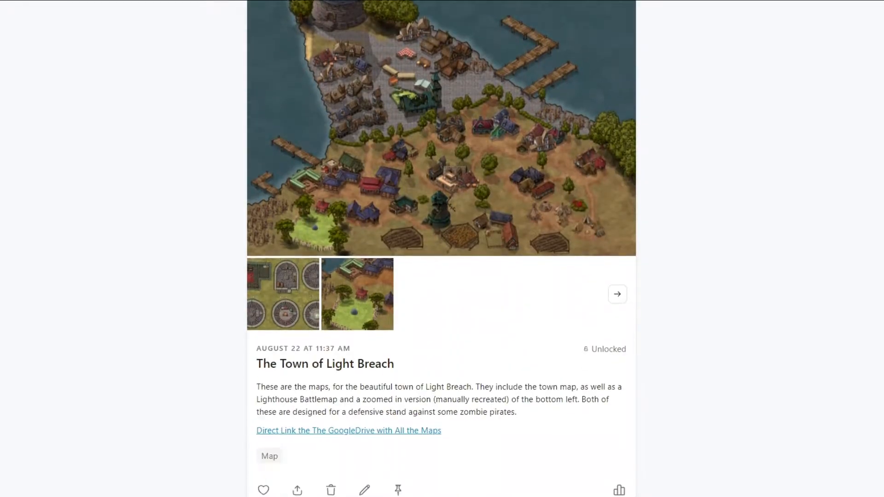
scroll(442, 248, down, 14)
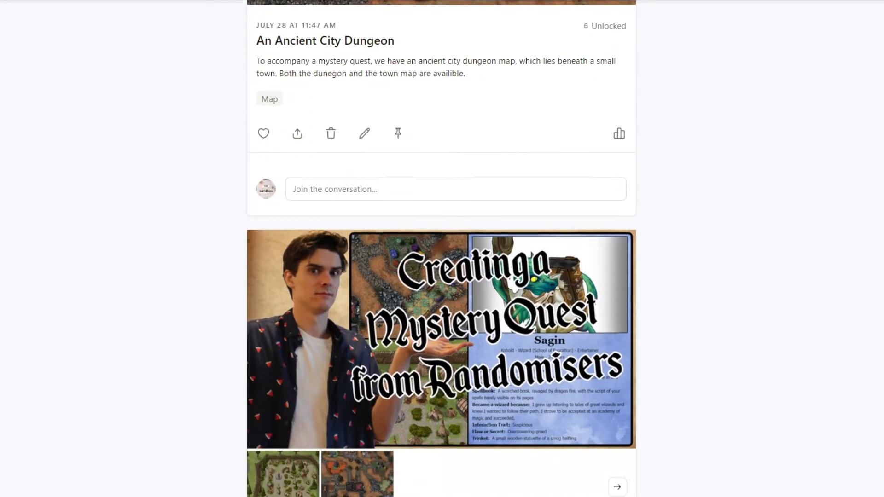